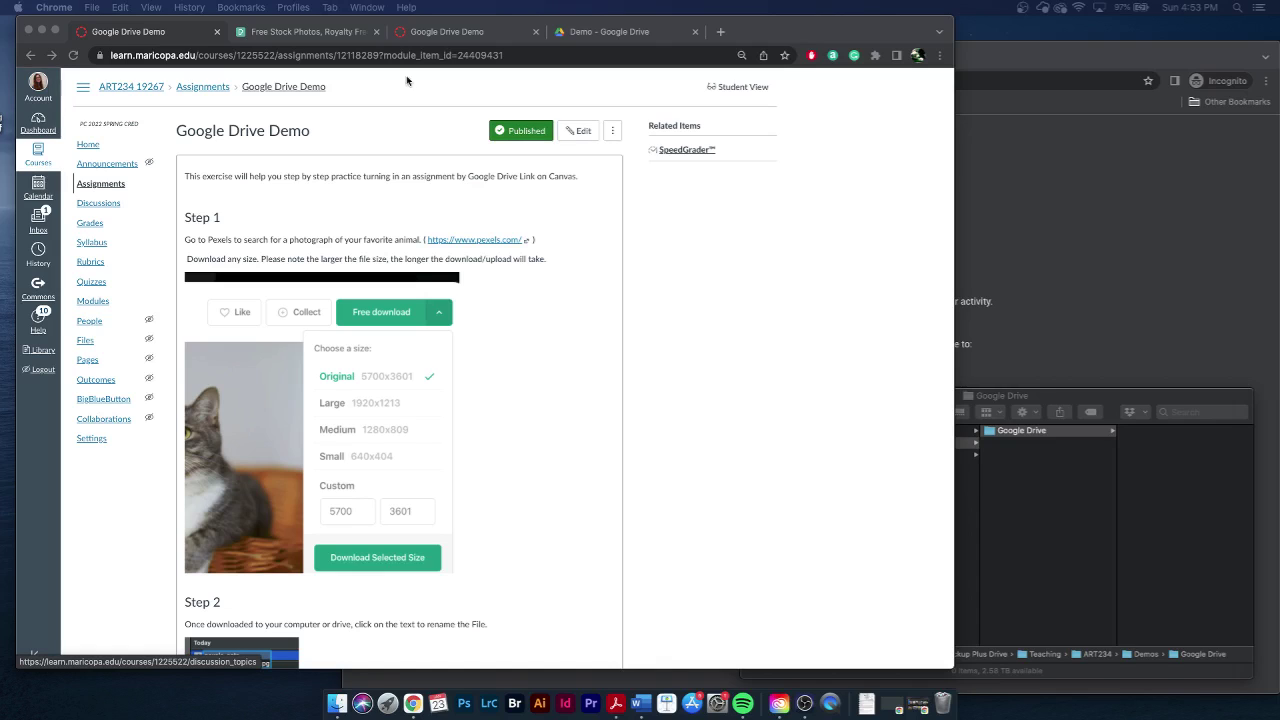
- Search Pexels for 'jellyfish'
{"action": "left_click", "coordinate": [333, 35]}
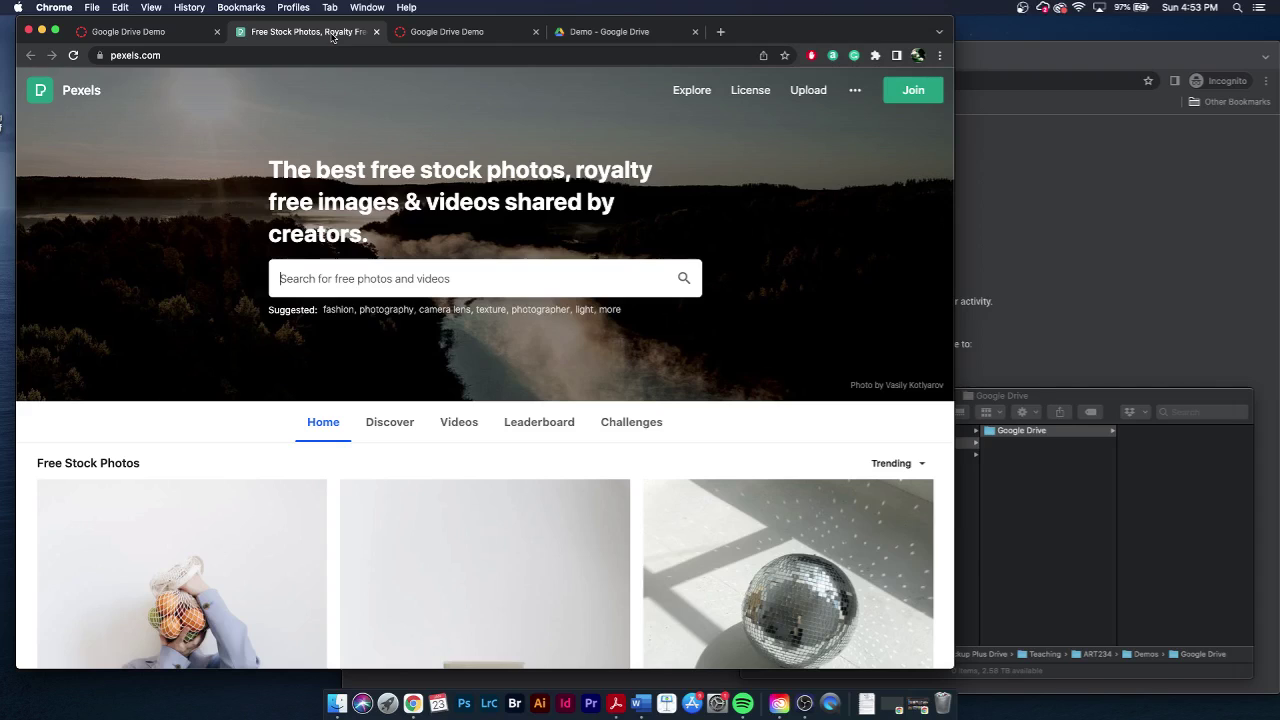
{"action": "left_click", "coordinate": [368, 283]}
{"action": "type", "text": "jellyfish"}
{"action": "key", "text": "Return"}
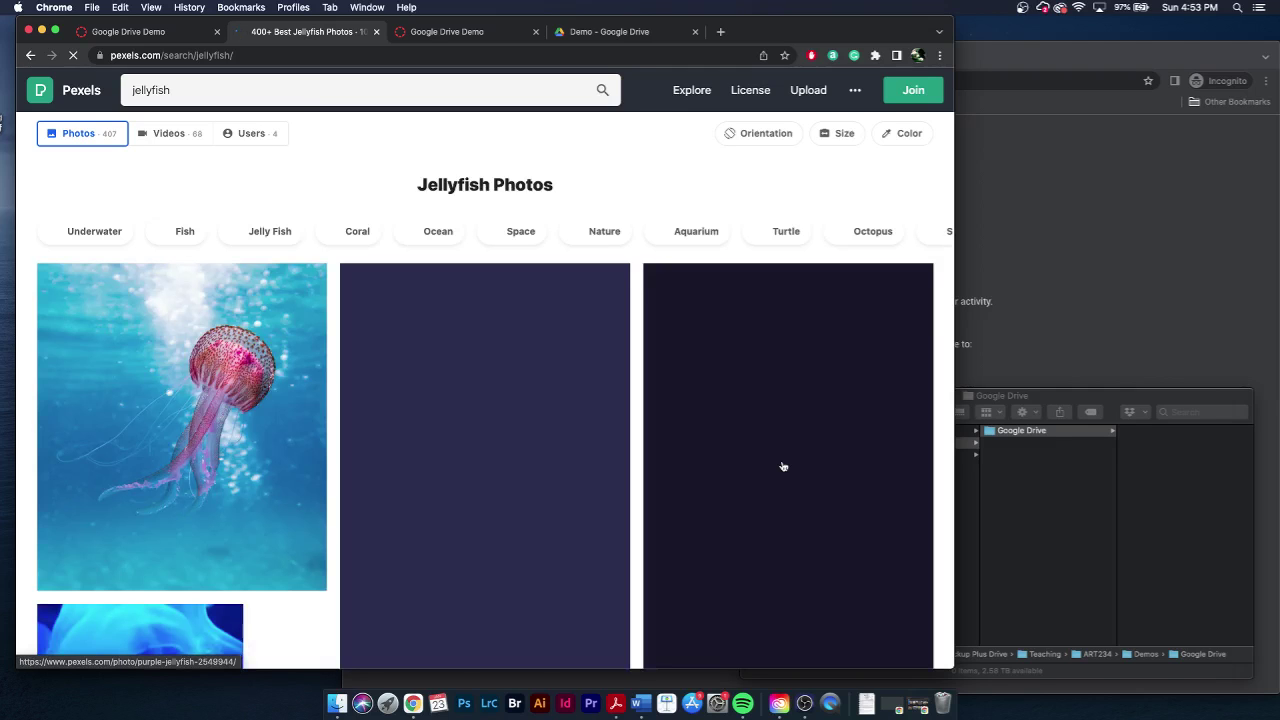
- Scroll the results and open the school-of-jellyfish photo with long trailing tentacles
{"action": "scroll", "coordinate": [783, 466], "scroll_direction": "down", "scroll_amount": 3}
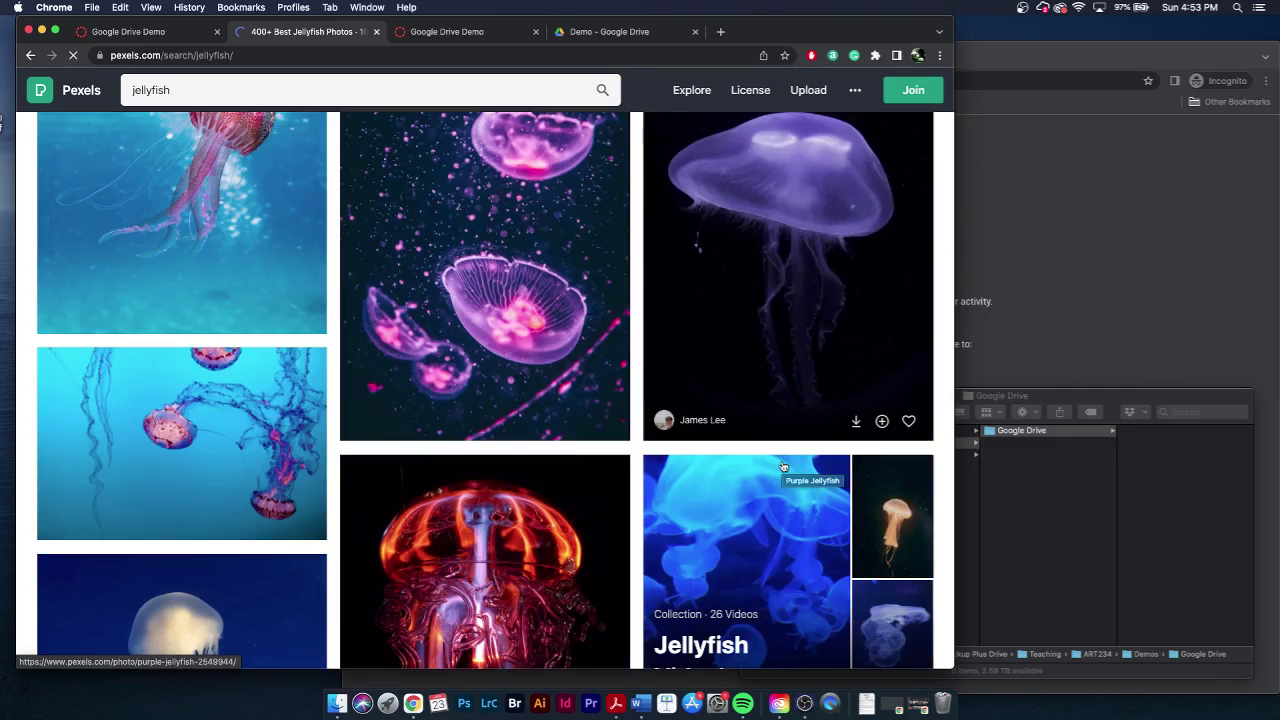
{"action": "scroll", "coordinate": [783, 466], "scroll_direction": "down", "scroll_amount": 8}
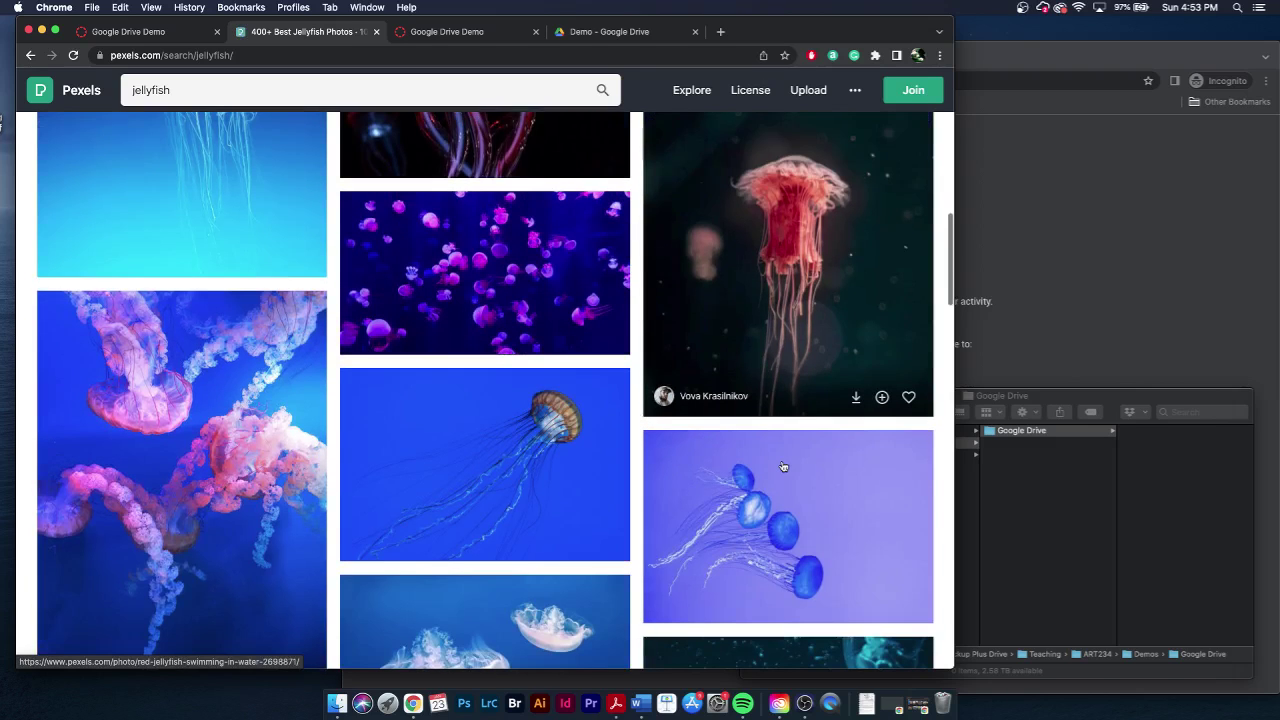
{"action": "scroll", "coordinate": [783, 466], "scroll_direction": "down", "scroll_amount": 5}
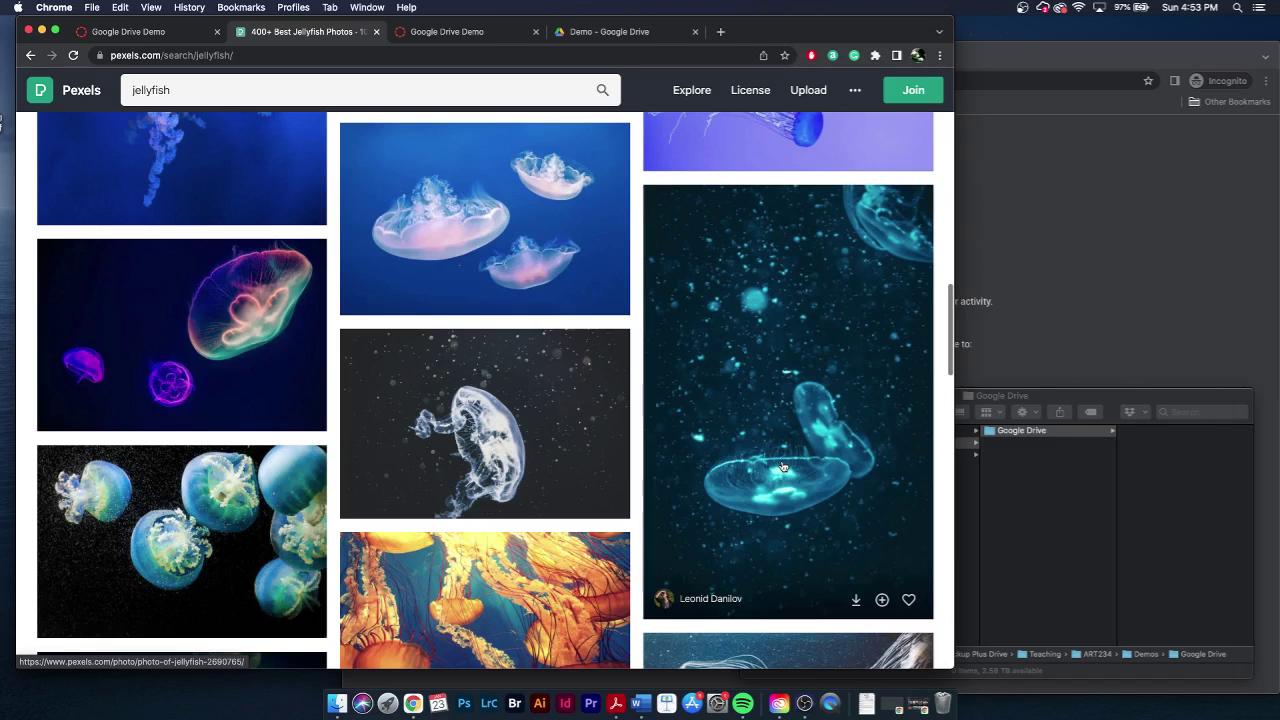
{"action": "scroll", "coordinate": [783, 466], "scroll_direction": "down", "scroll_amount": 4}
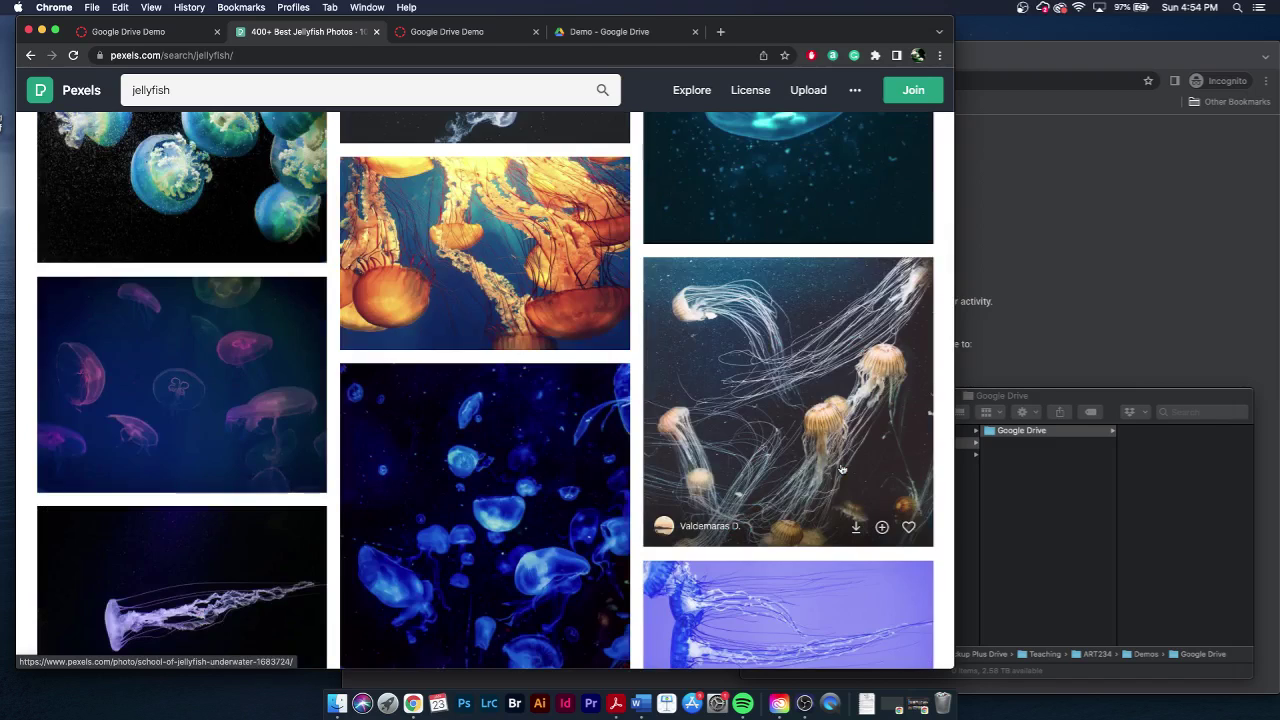
{"action": "left_click", "coordinate": [842, 469]}
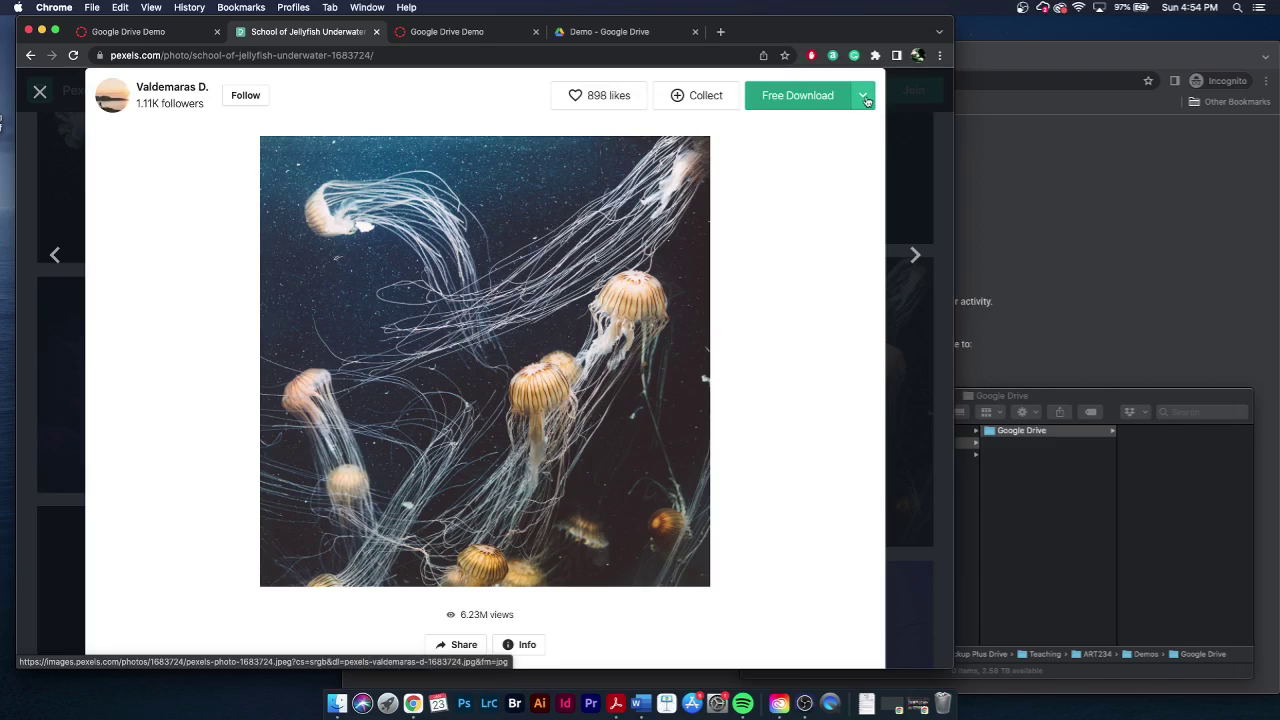
- Download the jellyfish photo at Original 2000 x 2000 size and dismiss the thanks popup
{"action": "left_click", "coordinate": [864, 96]}
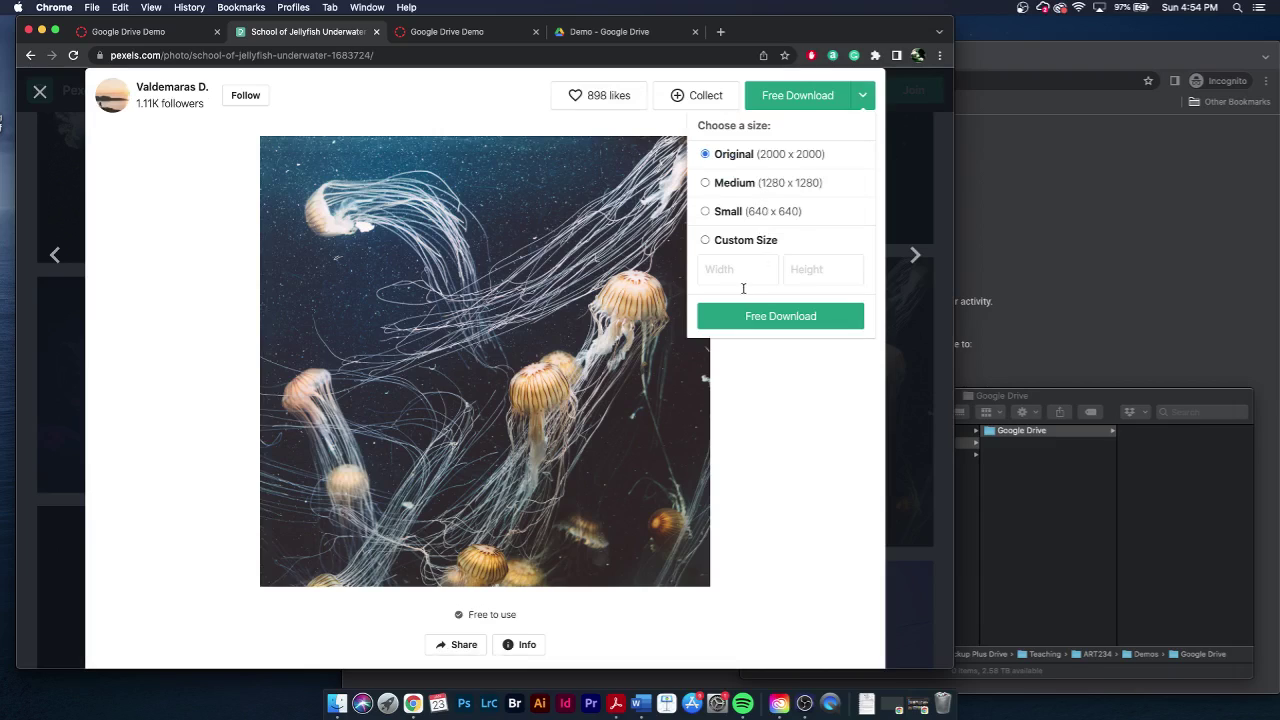
{"action": "left_click", "coordinate": [764, 319]}
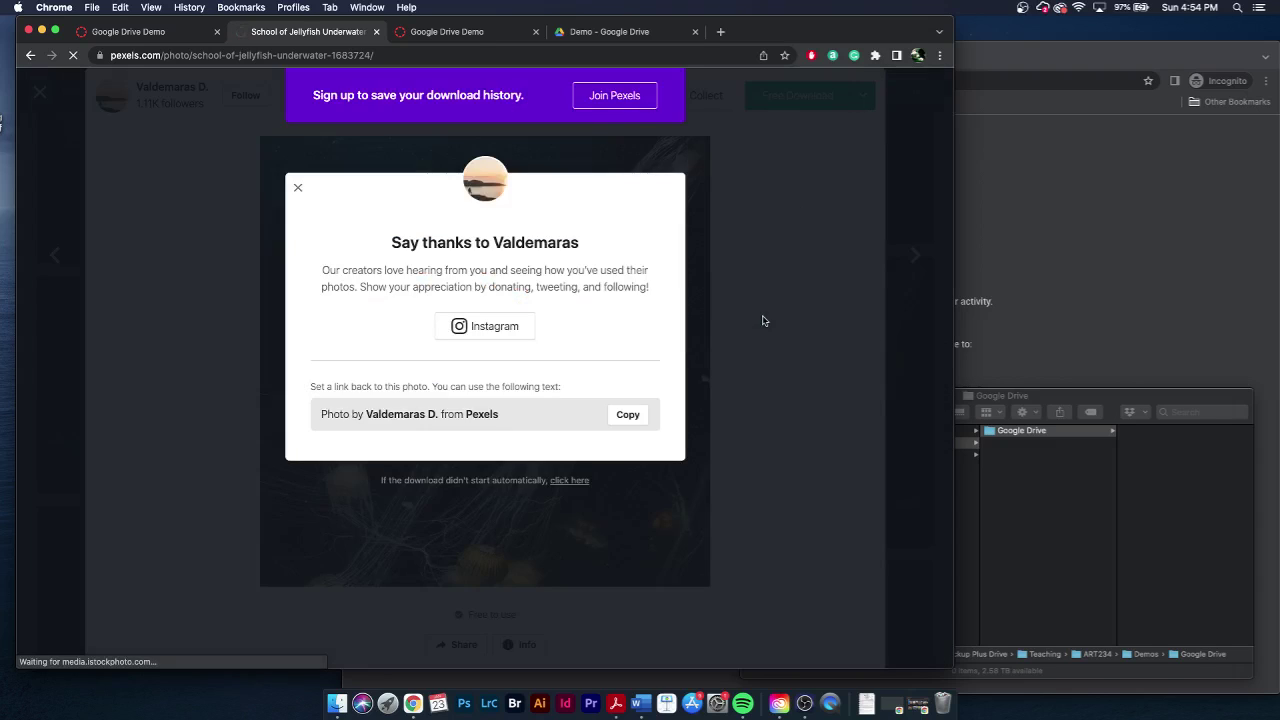
{"action": "left_click", "coordinate": [746, 261]}
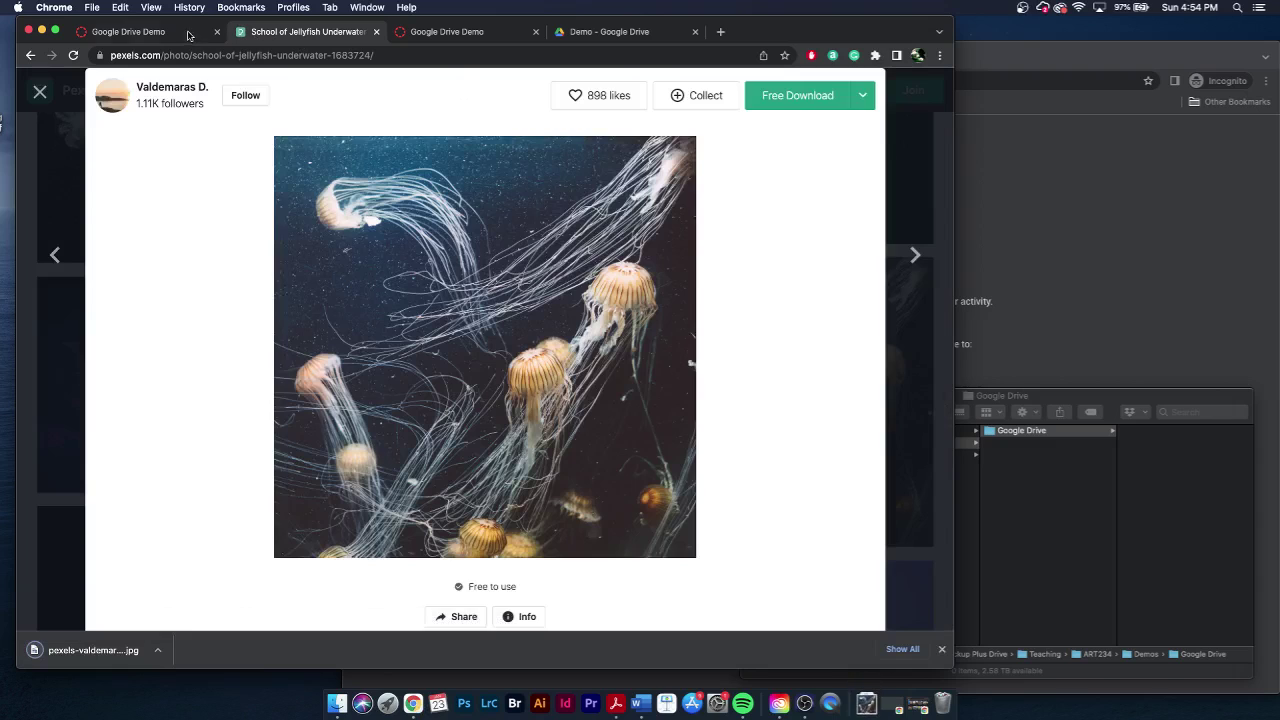
- Move the downloaded jellyfish jpg into the local Google Drive folder and select Step 2's file name pattern
{"action": "key", "text": "super+1"}
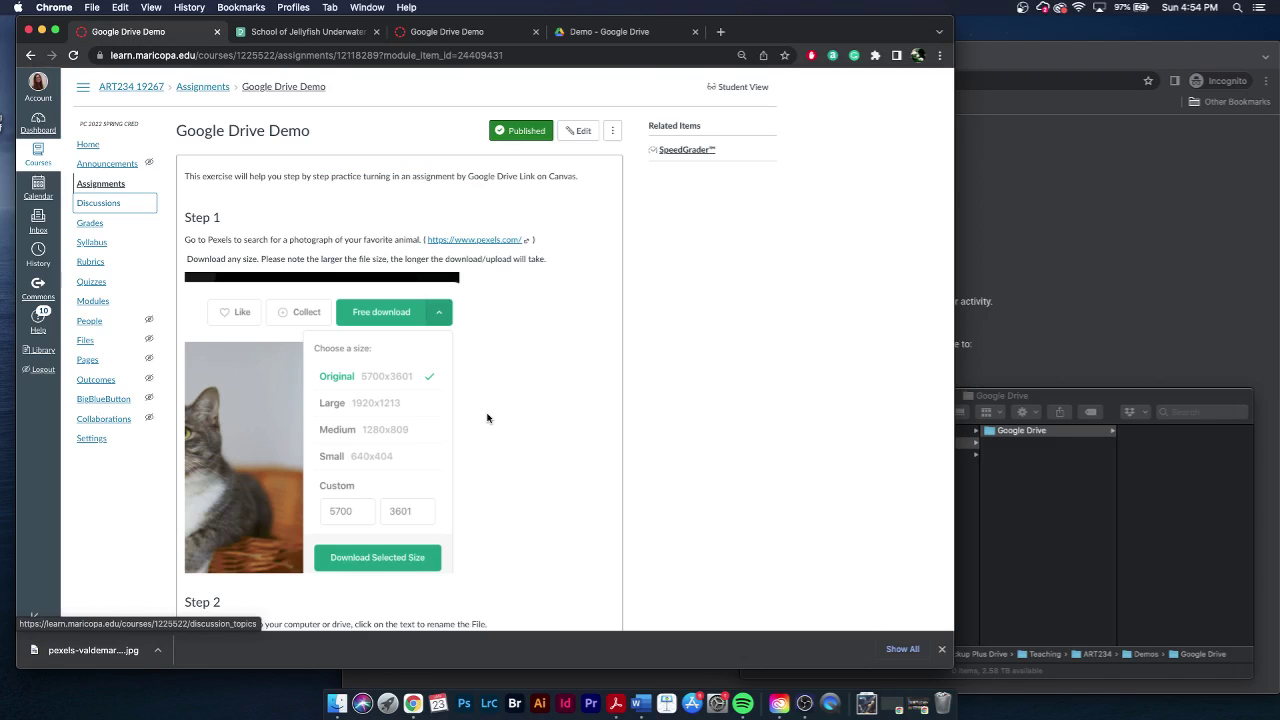
{"action": "scroll", "coordinate": [486, 420], "scroll_direction": "down", "scroll_amount": 3}
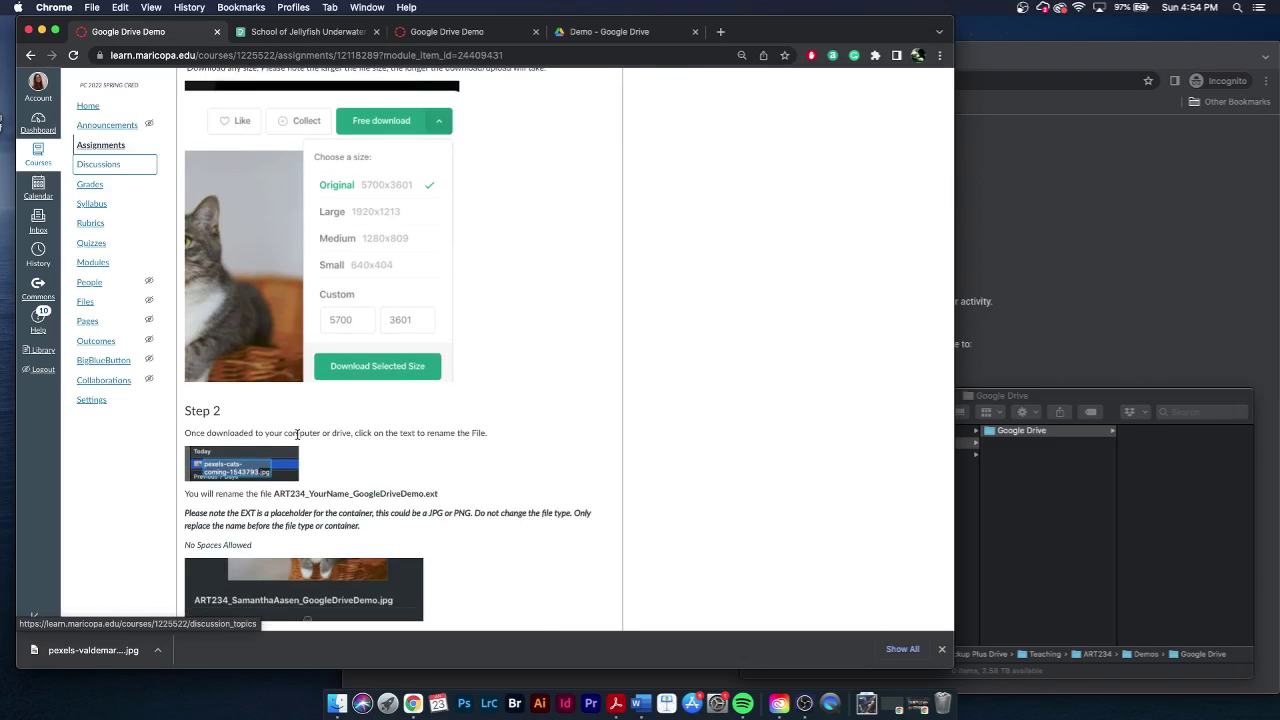
{"action": "left_click", "coordinate": [865, 705]}
{"action": "left_click_drag", "start_coordinate": [522, 192], "coordinate": [1155, 486]}
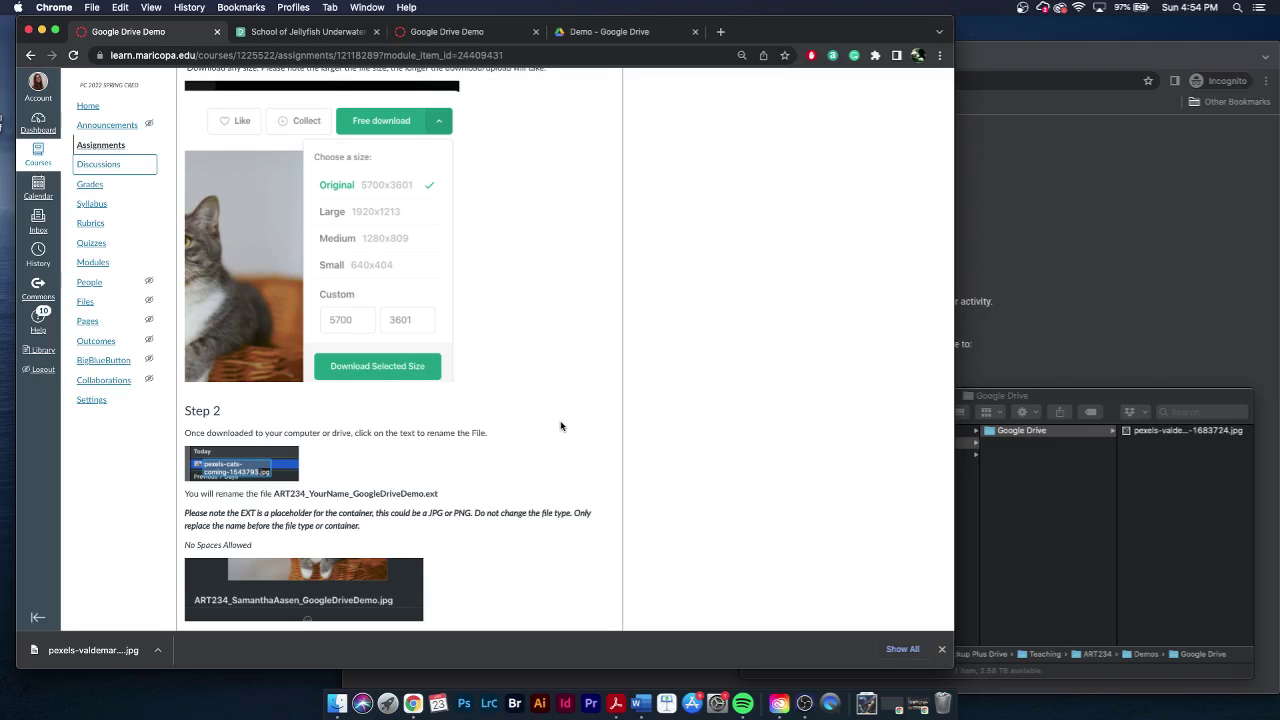
{"action": "left_click_drag", "start_coordinate": [425, 494], "coordinate": [274, 494]}
{"action": "key", "text": "super+c"}
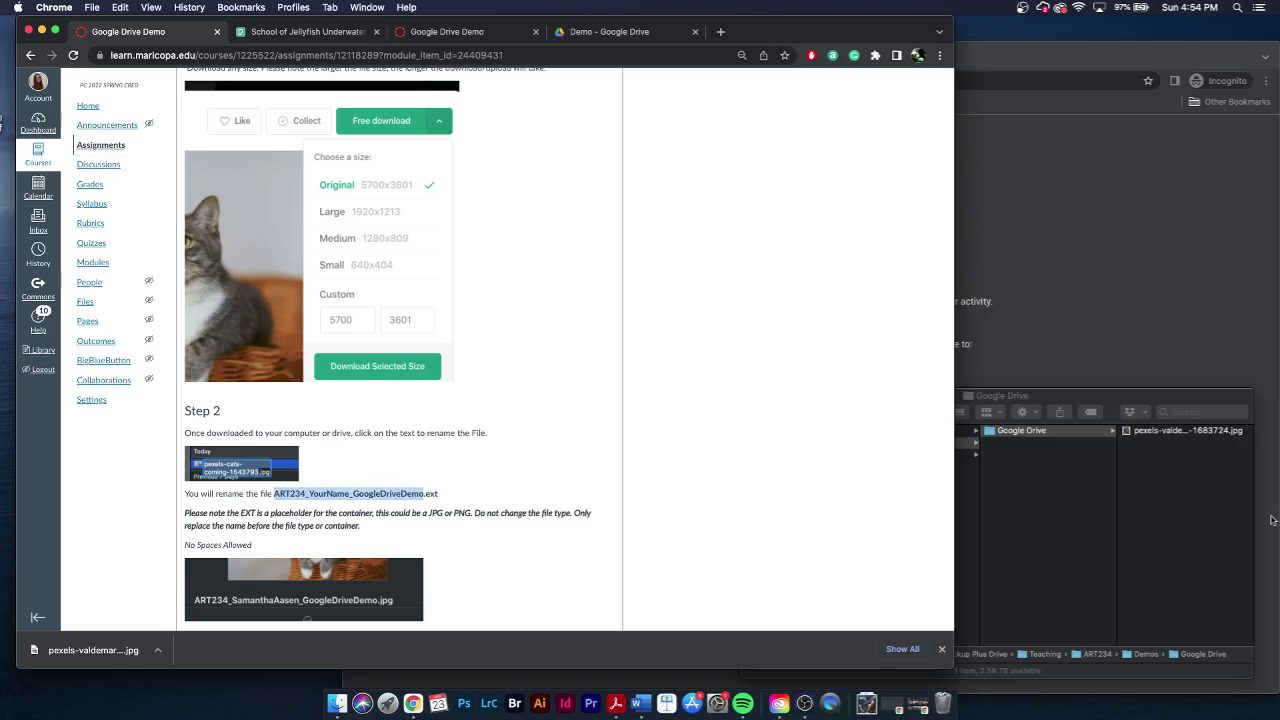
- Rename the jellyfish jpg in Finder to ART234_, the student's name, then _GoogleDriveDemo.jpg
{"action": "left_click", "coordinate": [1171, 510]}
{"action": "left_click", "coordinate": [1160, 432]}
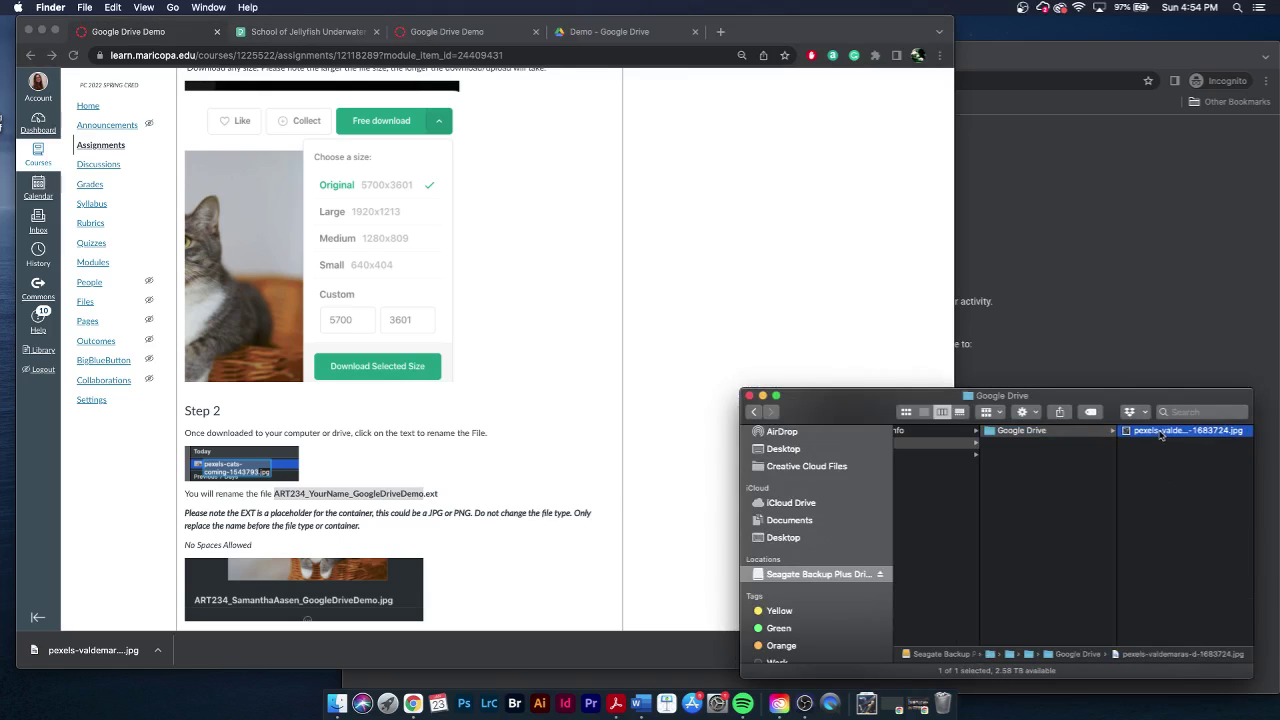
{"action": "left_click", "coordinate": [1052, 434]}
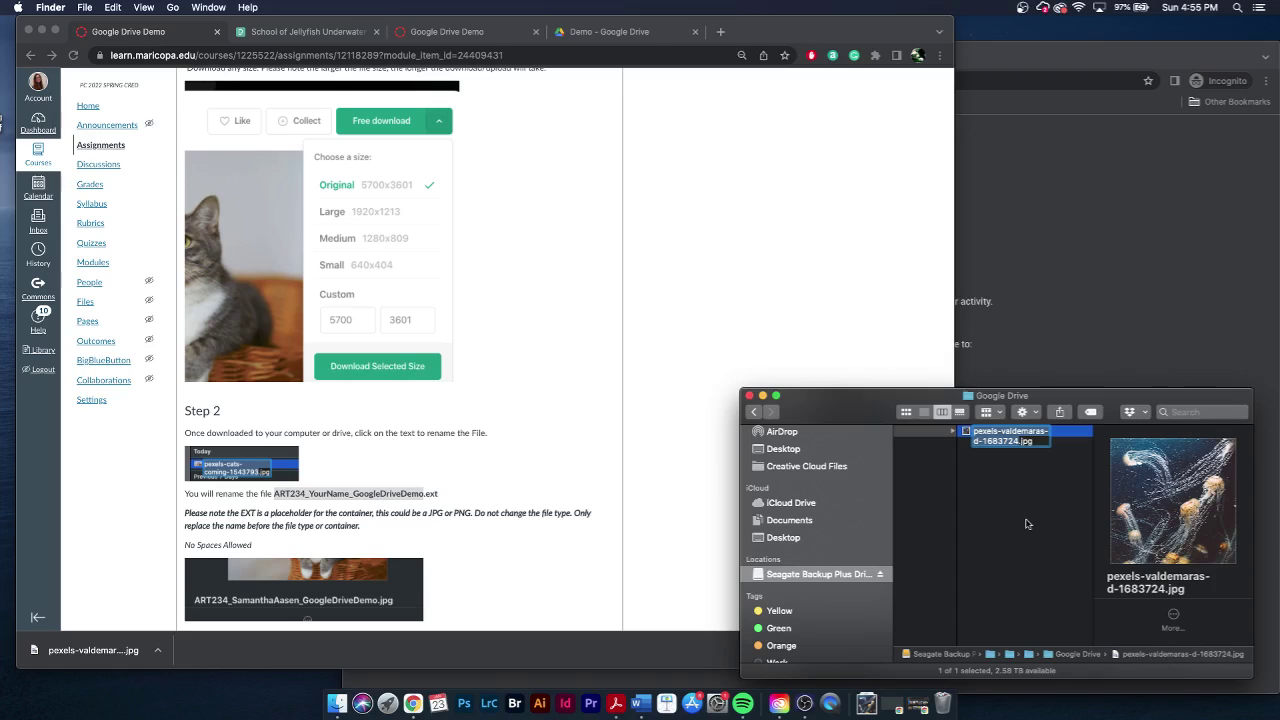
{"action": "key", "text": "super+v"}
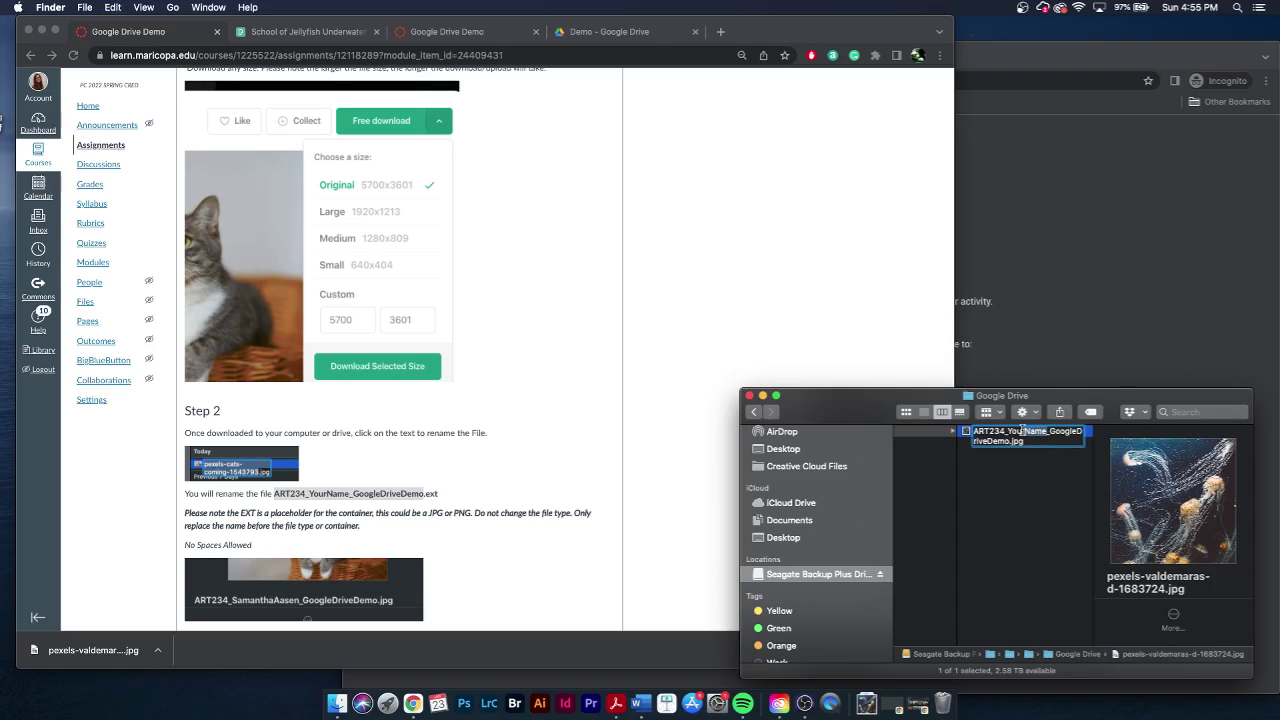
{"action": "left_click_drag", "start_coordinate": [1008, 431], "coordinate": [1049, 431]}
{"action": "key", "text": "BackSpace"}
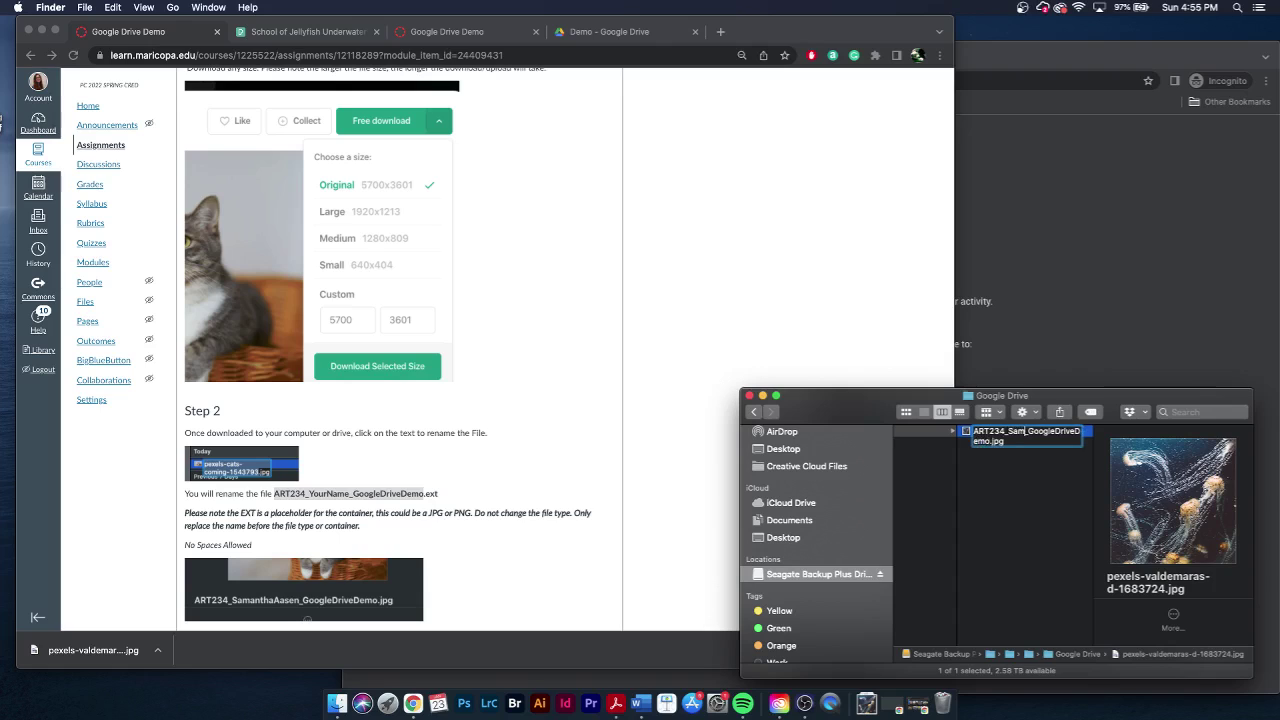
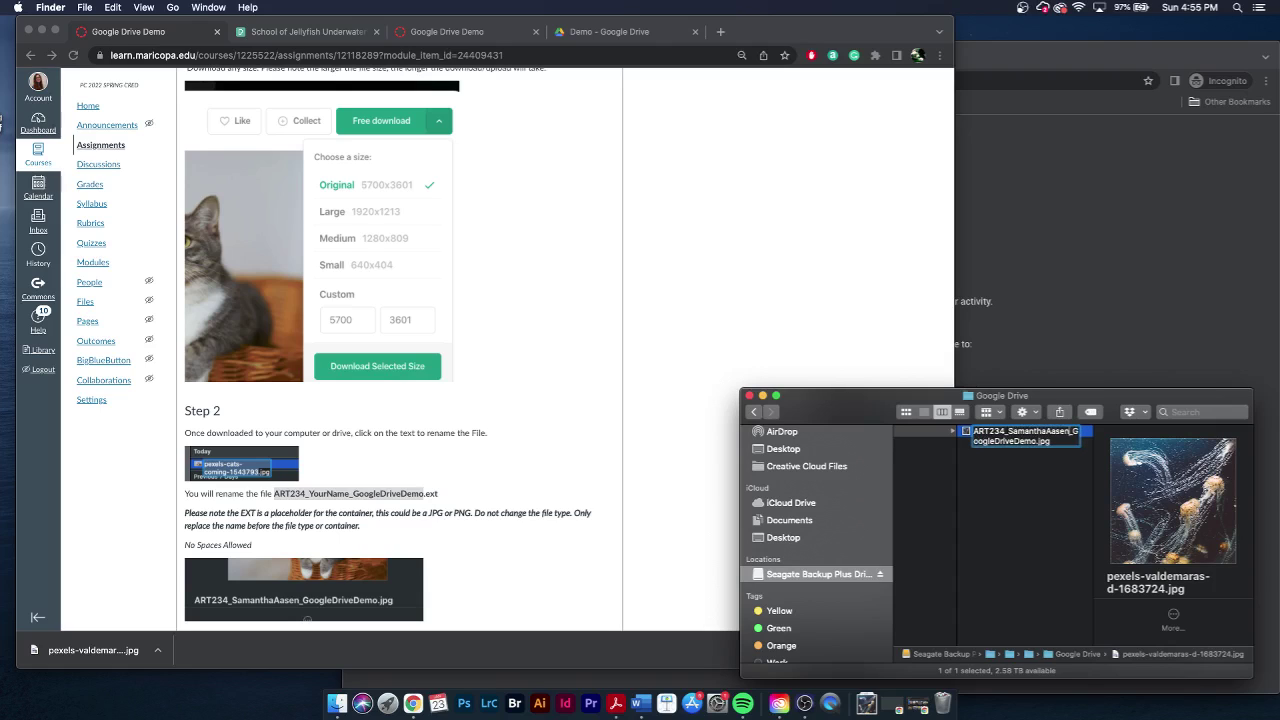
{"action": "key", "text": "Return"}
- Copy Step 3's required folder name in Canvas, then go to the empty Demo folder in Google Drive
{"action": "left_click", "coordinate": [476, 509]}
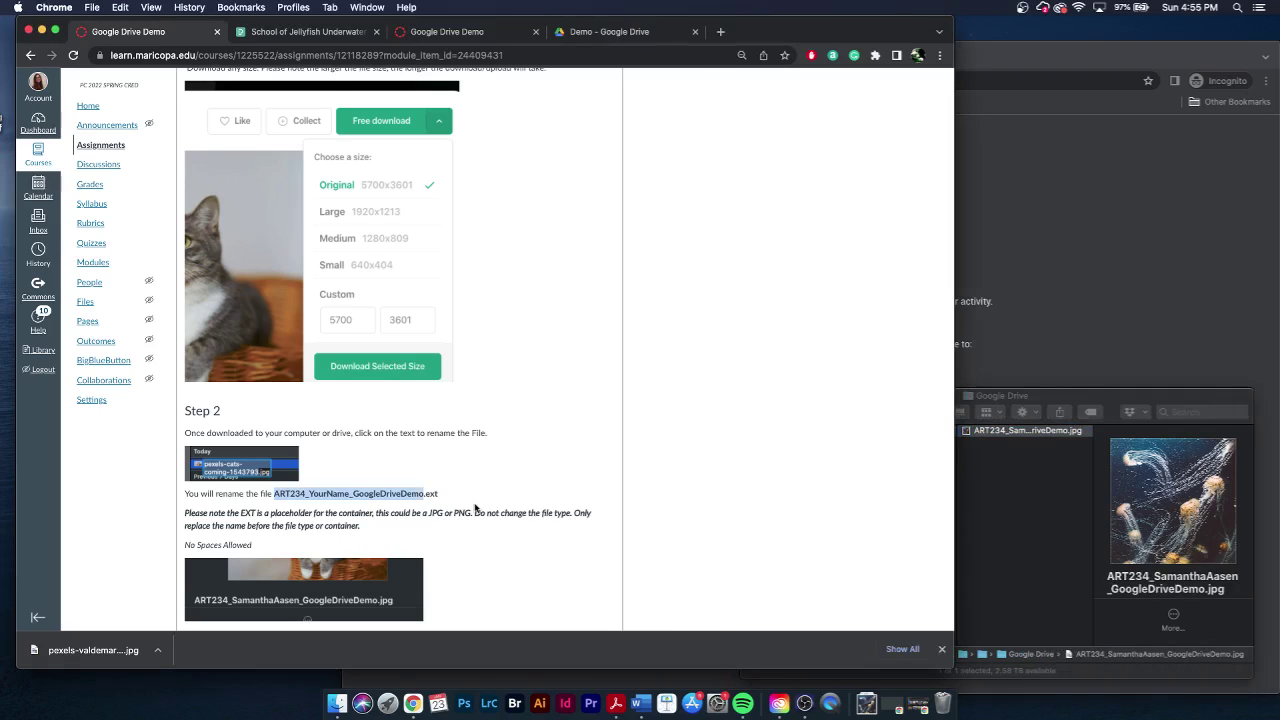
{"action": "scroll", "coordinate": [476, 509], "scroll_direction": "down", "scroll_amount": 2}
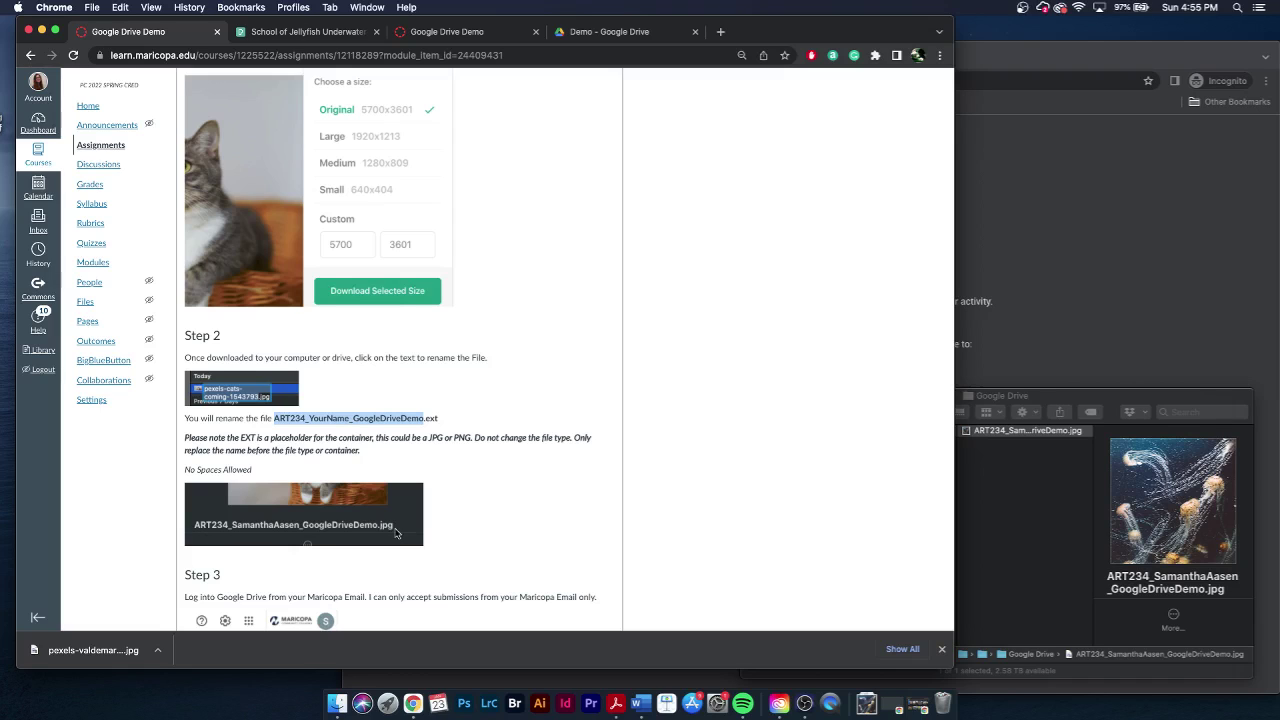
{"action": "scroll", "coordinate": [395, 533], "scroll_direction": "down", "scroll_amount": 8}
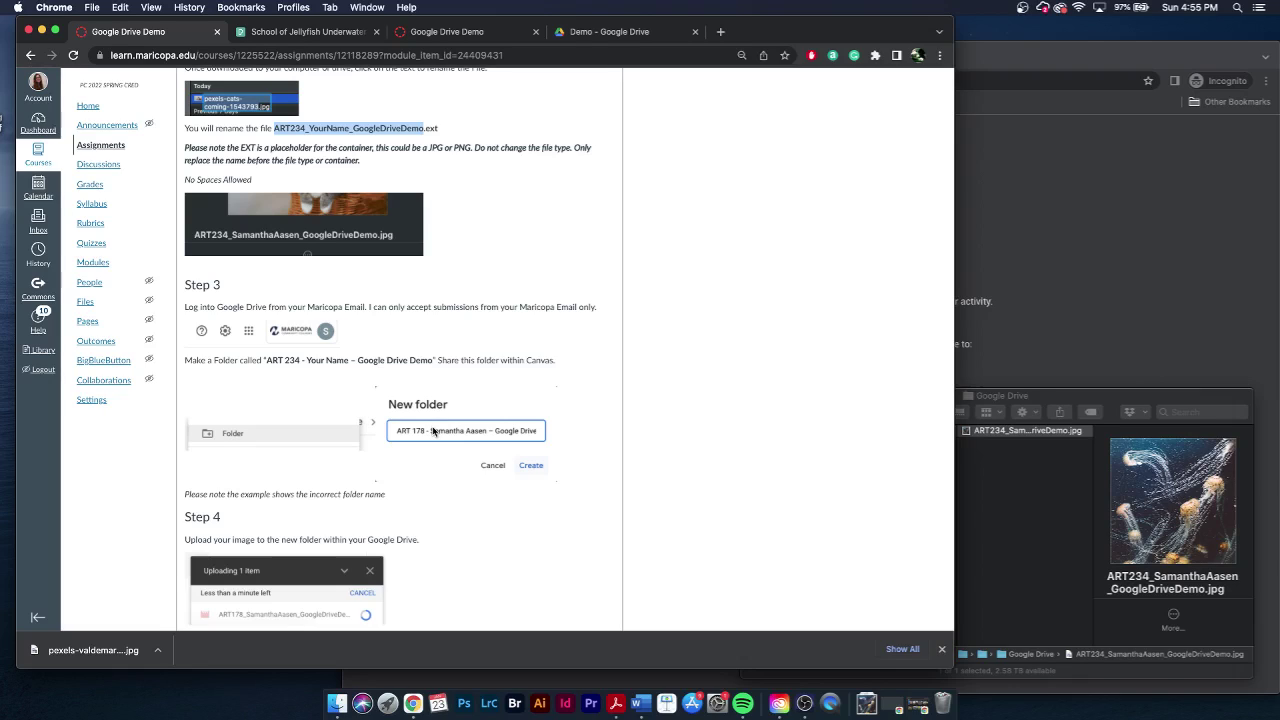
{"action": "left_click_drag", "start_coordinate": [434, 361], "coordinate": [268, 362]}
{"action": "key", "text": "super+c"}
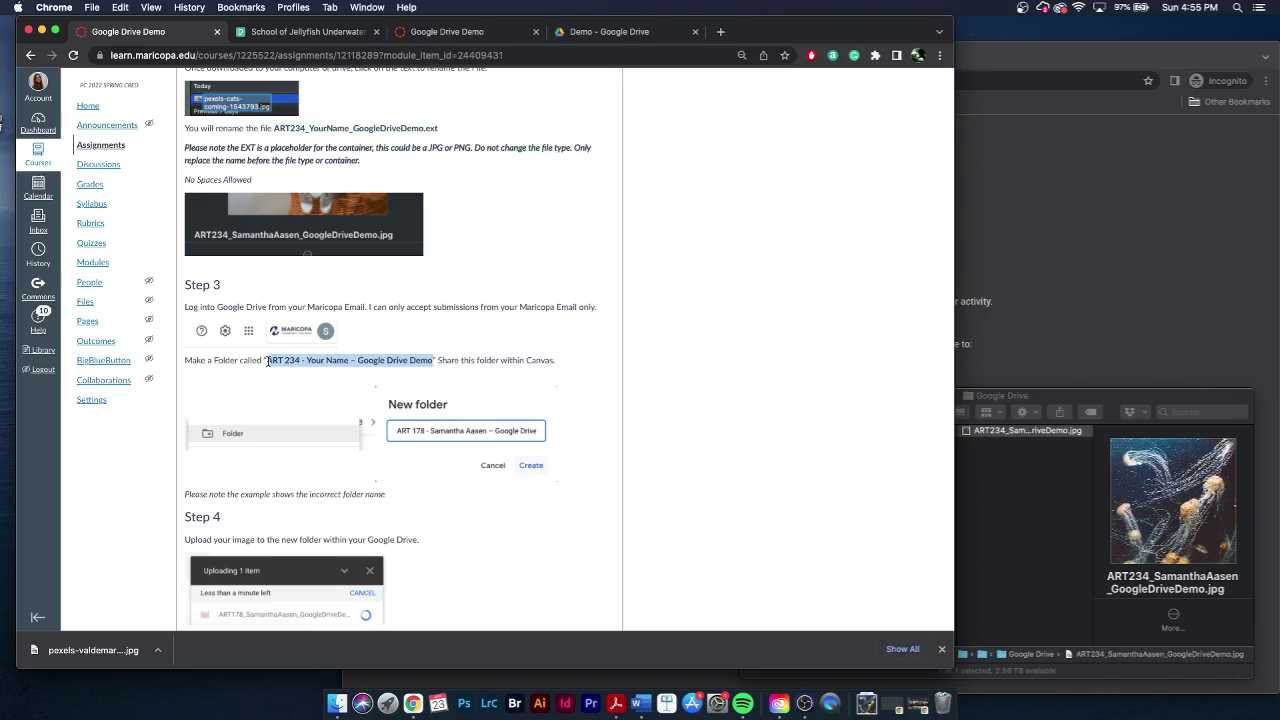
{"action": "left_click", "coordinate": [488, 40]}
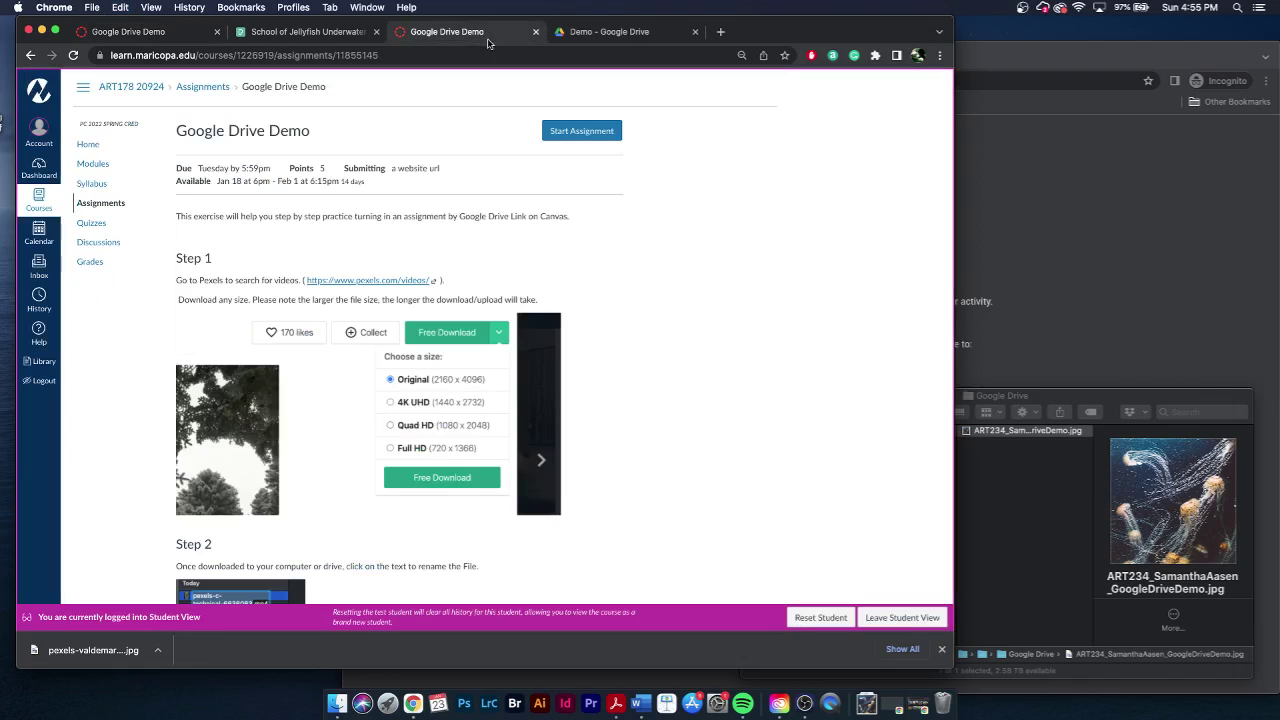
{"action": "left_click", "coordinate": [633, 35]}
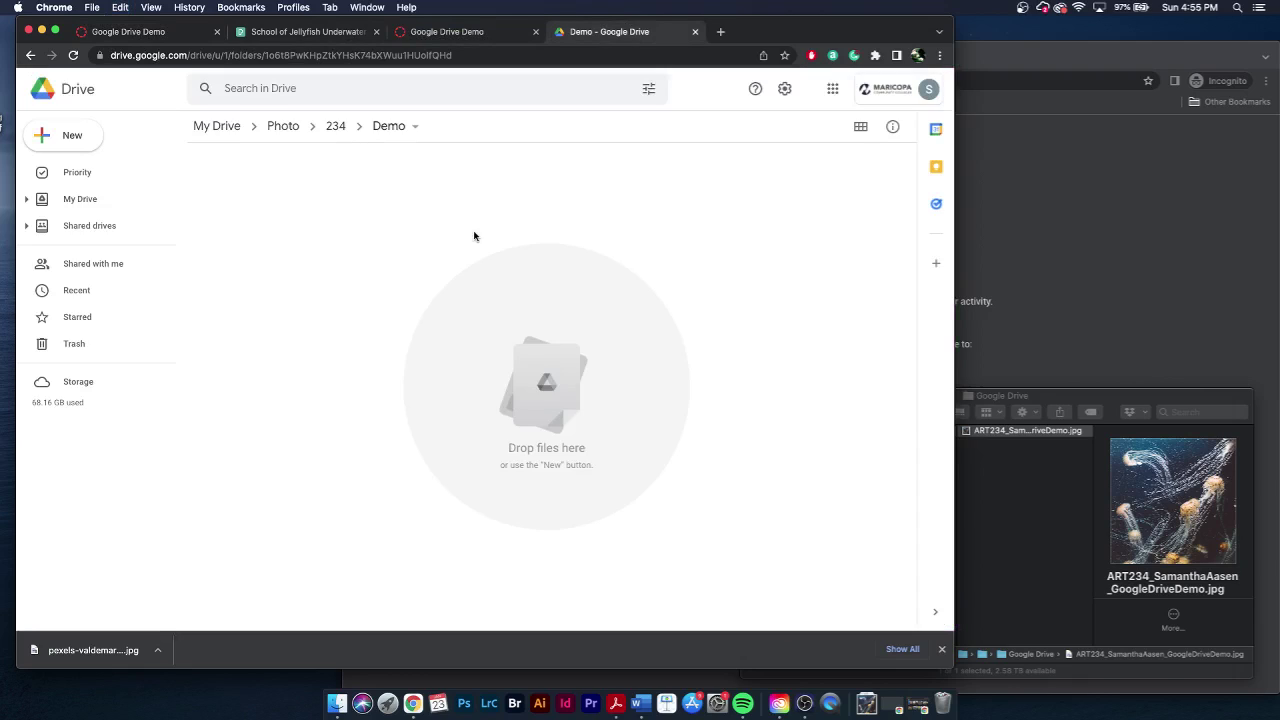
- Create and open a folder in Demo named 'ART 234 - student's name – Google Drive Demo'
{"action": "left_click", "coordinate": [941, 649]}
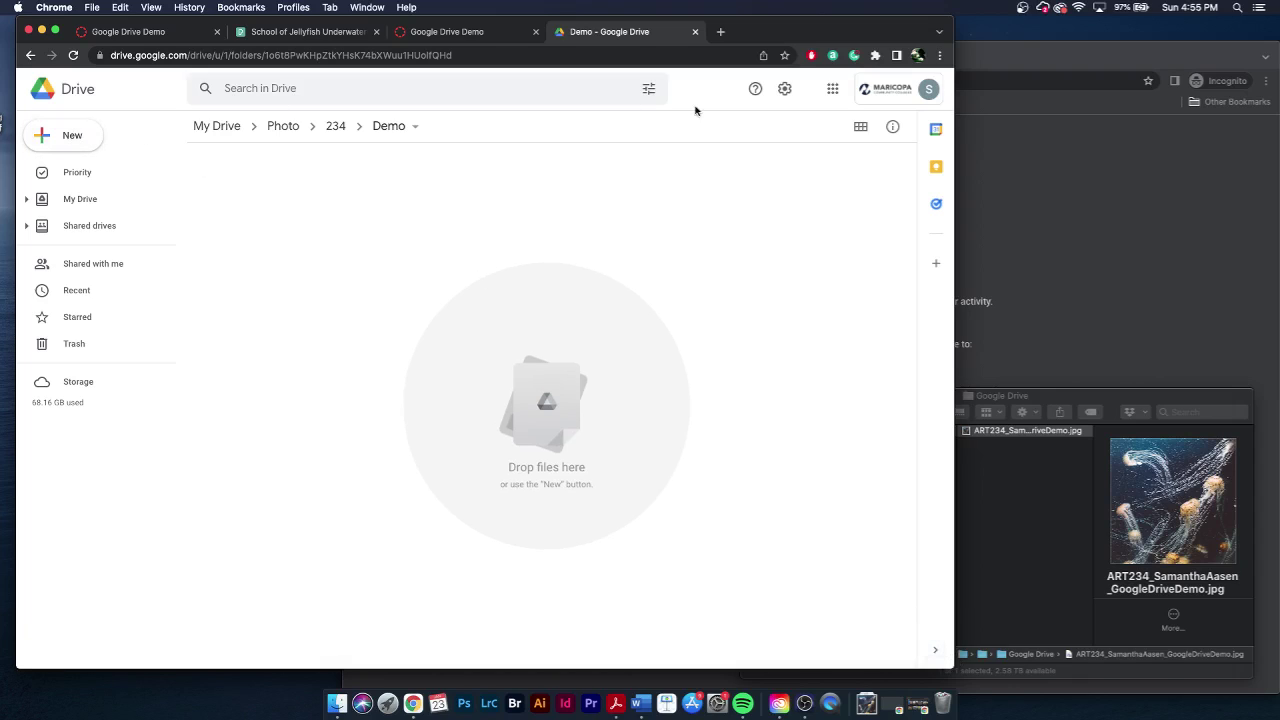
{"action": "left_click", "coordinate": [71, 141]}
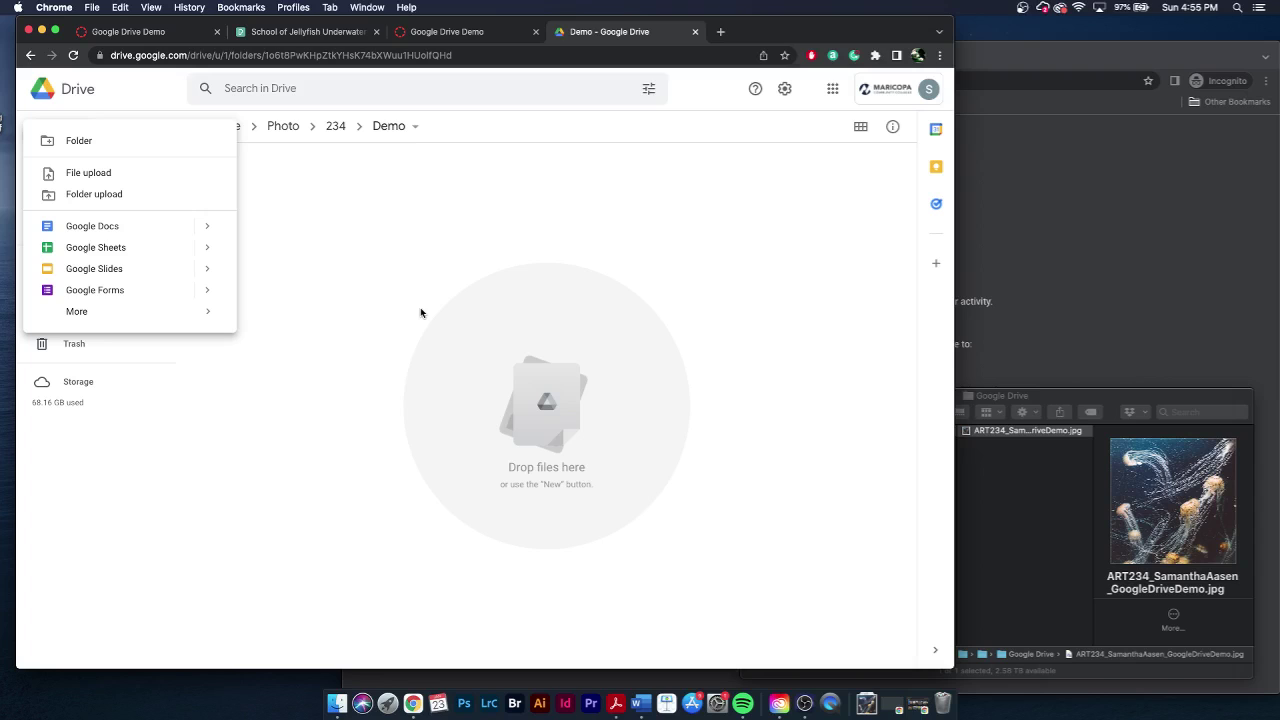
{"action": "left_click", "coordinate": [117, 143]}
{"action": "key", "text": "super+v"}
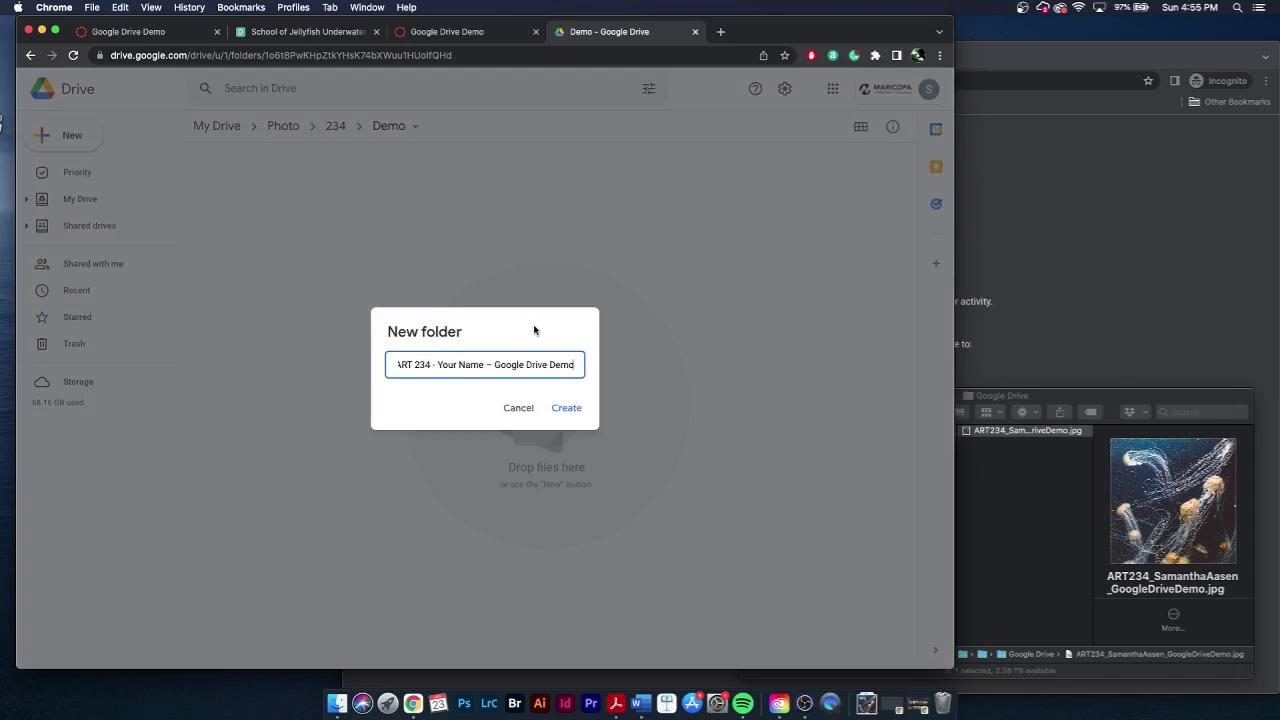
{"action": "left_click_drag", "start_coordinate": [485, 365], "coordinate": [441, 367]}
{"action": "key", "text": "Return"}
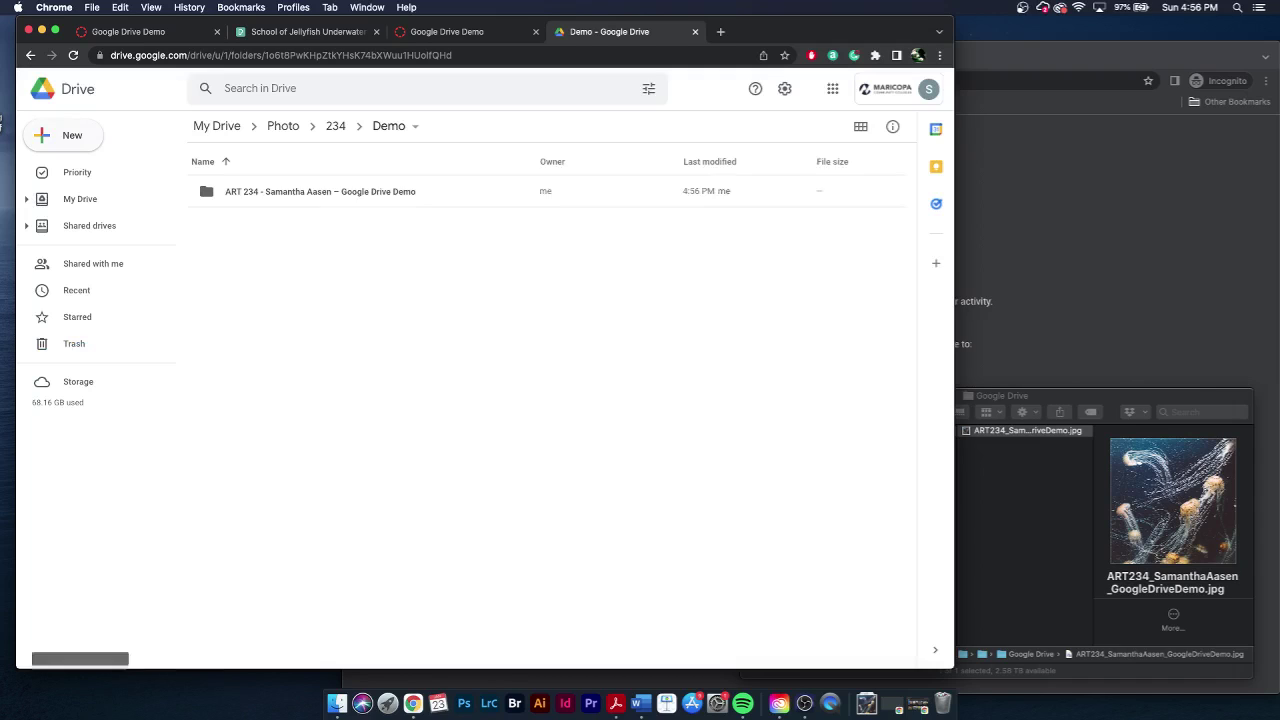
{"action": "double_click", "coordinate": [380, 197]}
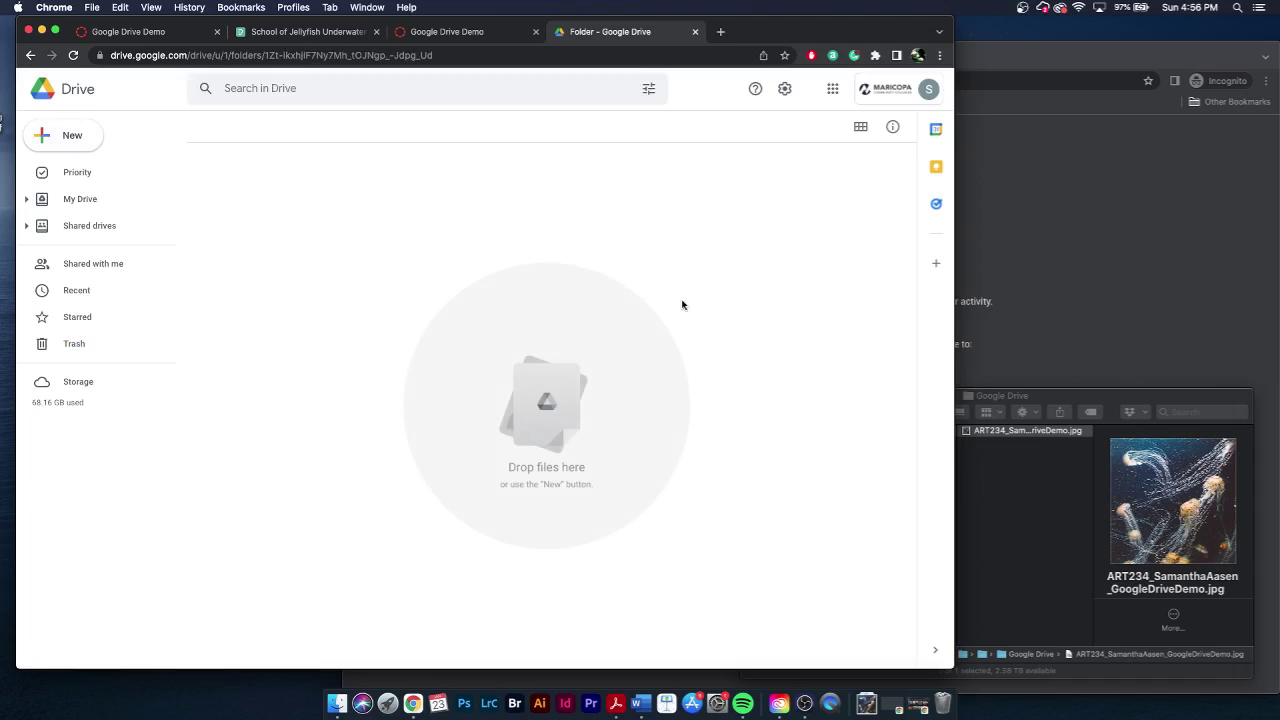
- Upload the renamed jellyfish jpg into the ART 234 folder by dragging it from Finder
{"action": "left_click", "coordinate": [1036, 529]}
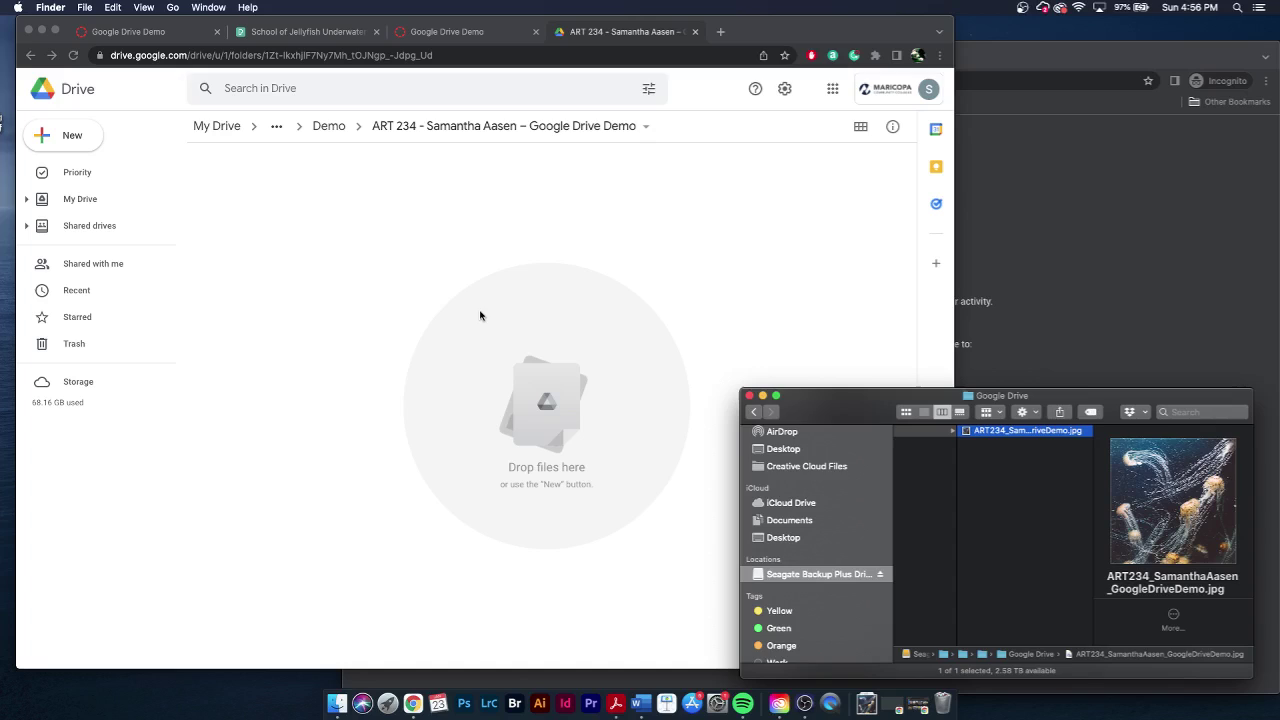
{"action": "left_click", "coordinate": [266, 233]}
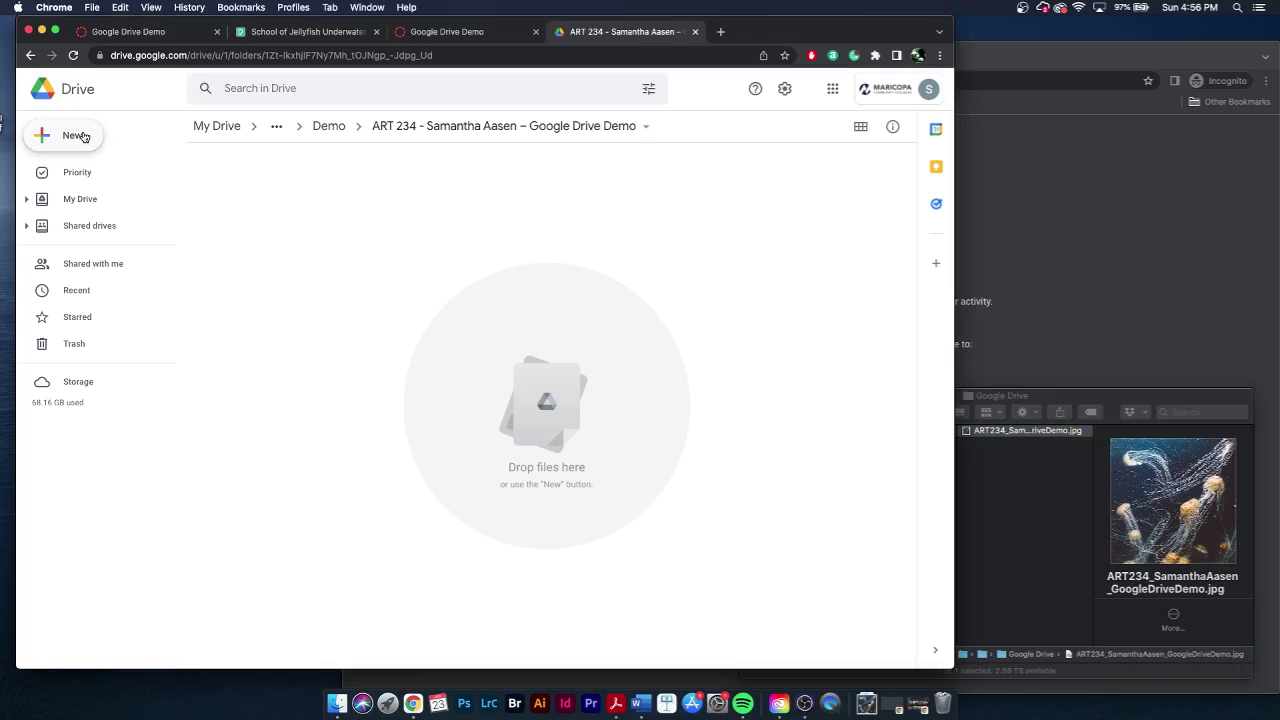
{"action": "left_click", "coordinate": [85, 137]}
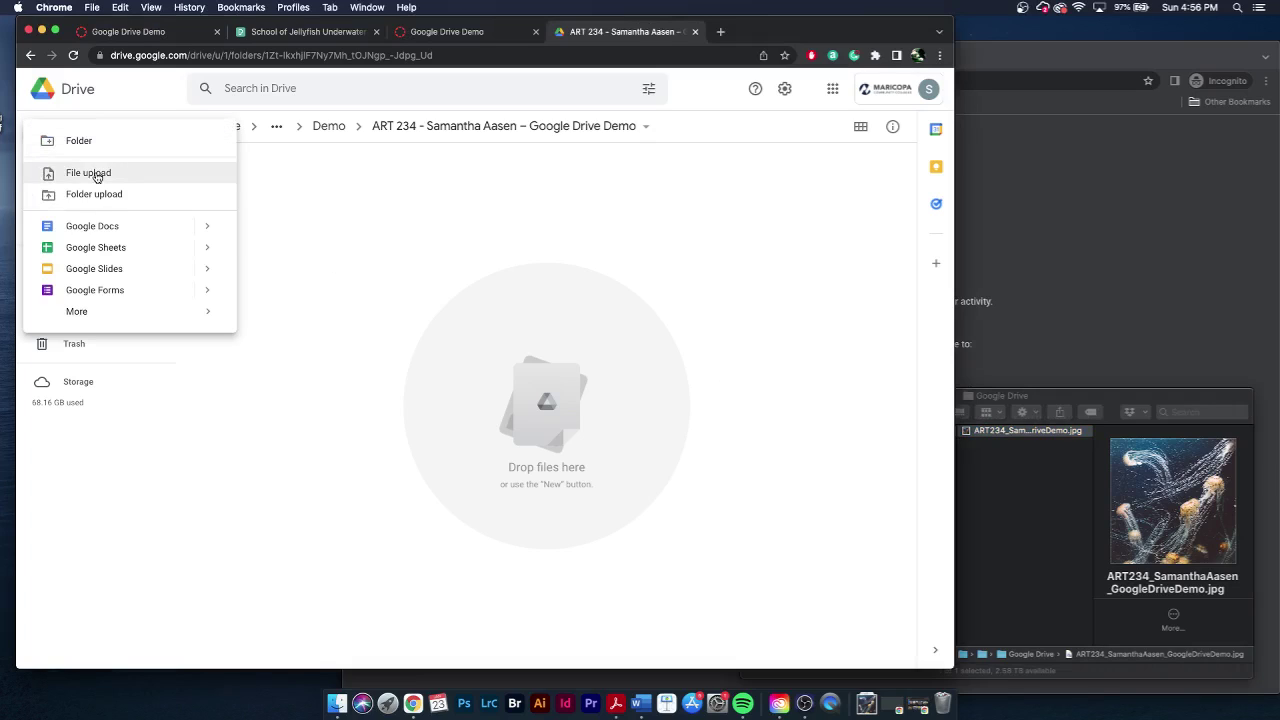
{"action": "left_click", "coordinate": [756, 314]}
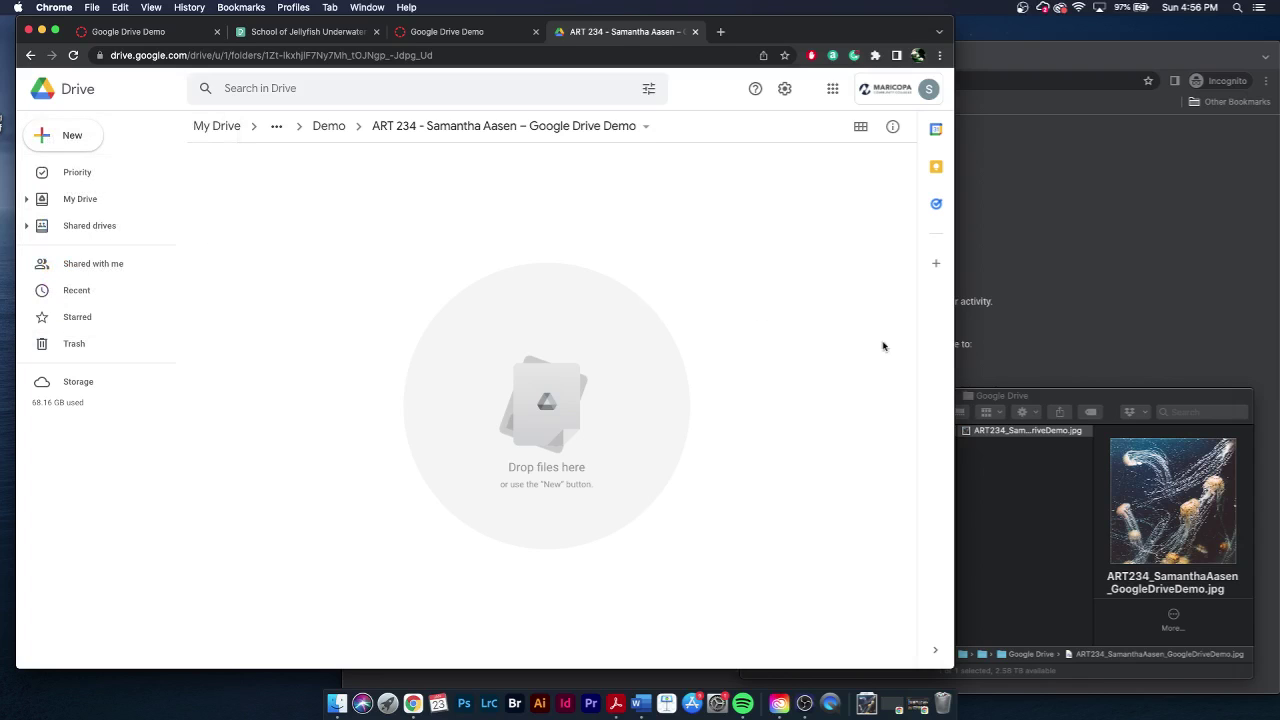
{"action": "left_click", "coordinate": [1027, 430]}
{"action": "left_click_drag", "start_coordinate": [1027, 430], "coordinate": [485, 348]}
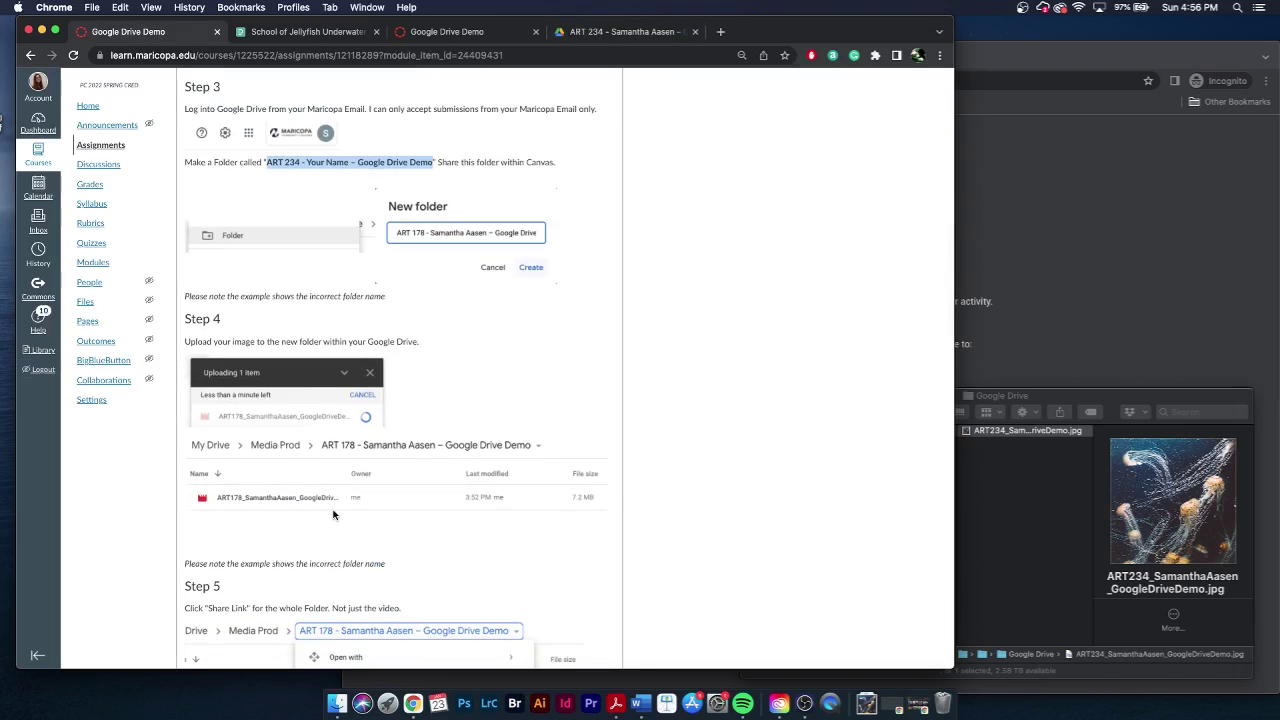
{"action": "scroll", "coordinate": [335, 515], "scroll_direction": "down", "scroll_amount": 3}
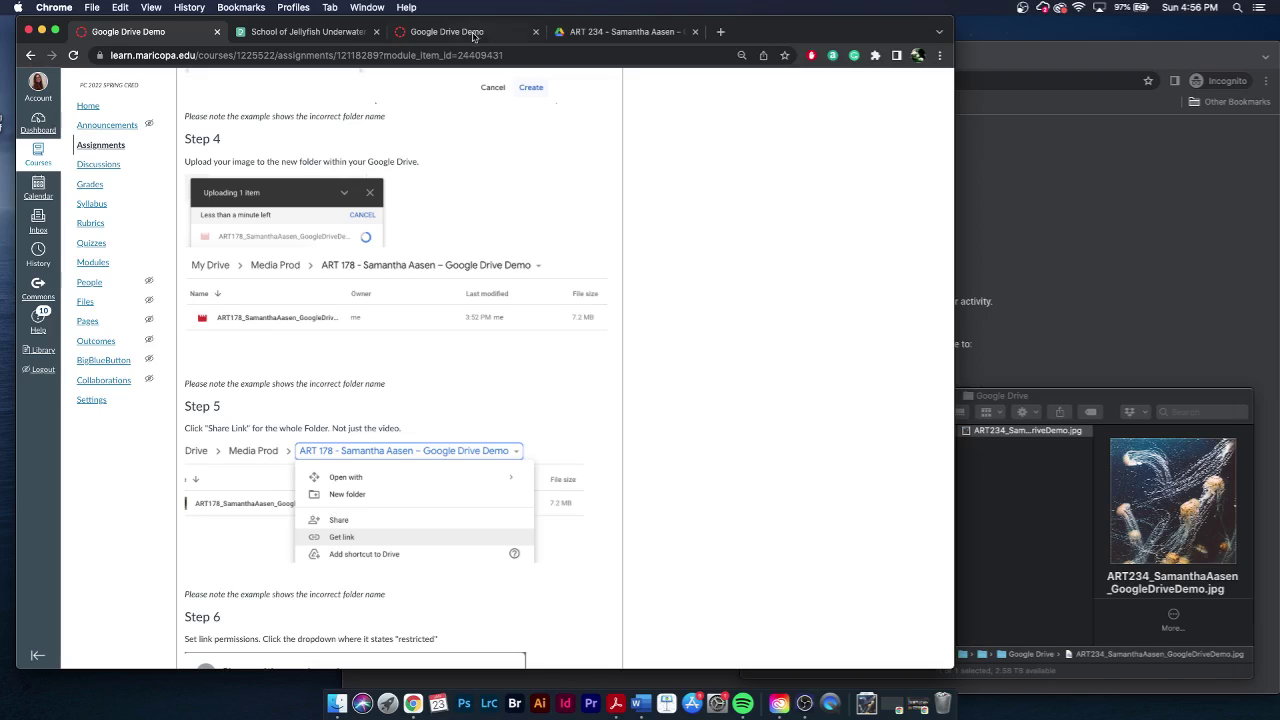
- Read Canvas Steps 4–5 on uploading and sharing, then return to the Drive course folder
{"action": "left_click", "coordinate": [625, 37]}
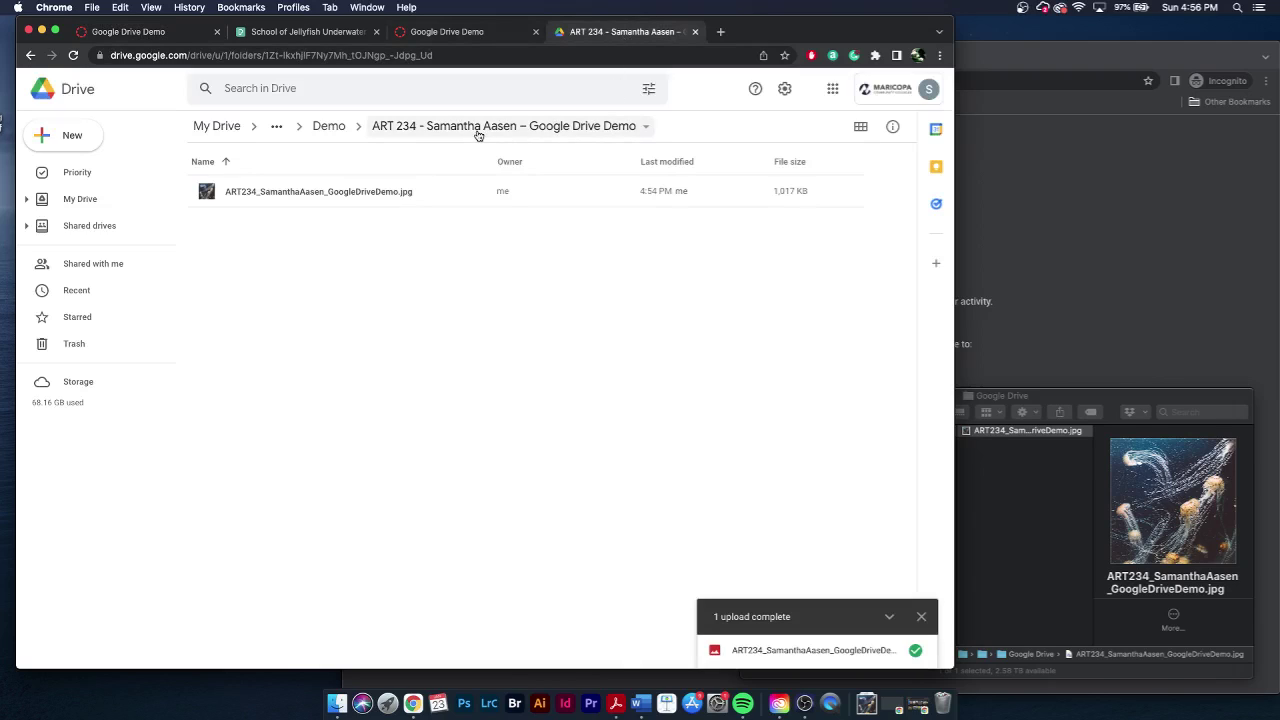
- Go up to the parent Demo folder and select the ART 234 Google Drive Demo folder
{"action": "left_click", "coordinate": [647, 128]}
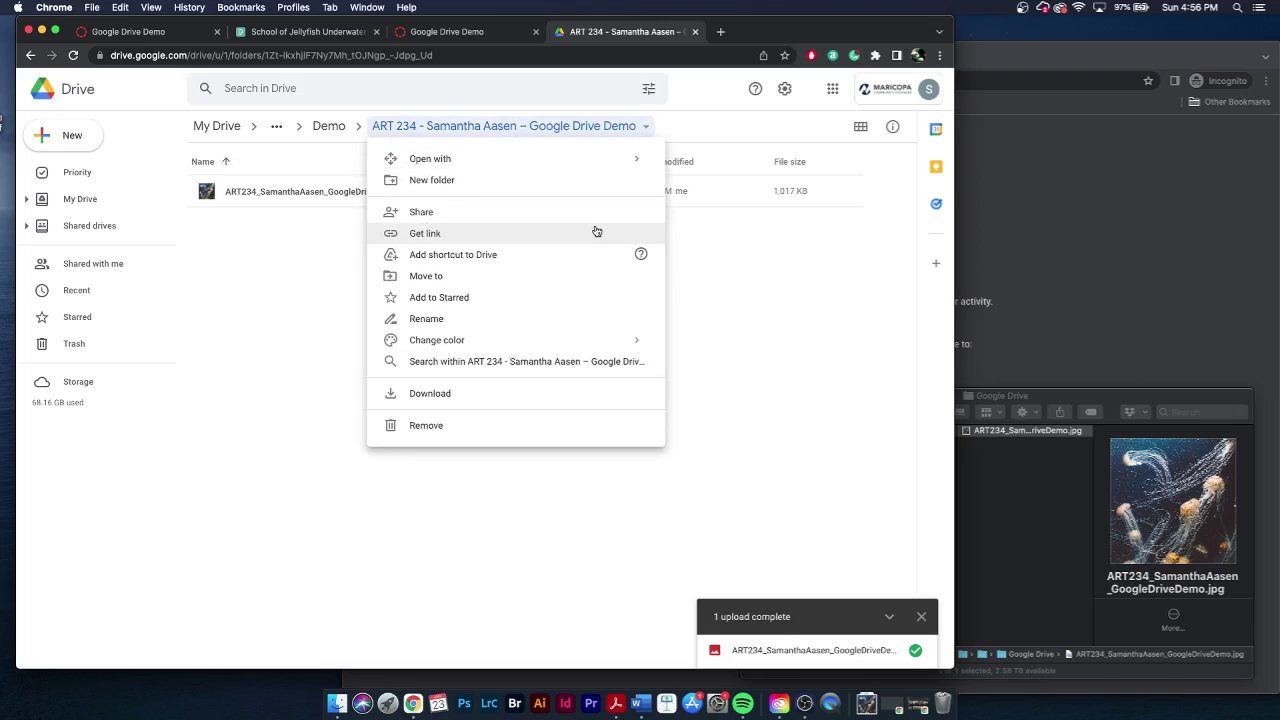
{"action": "left_click", "coordinate": [736, 267]}
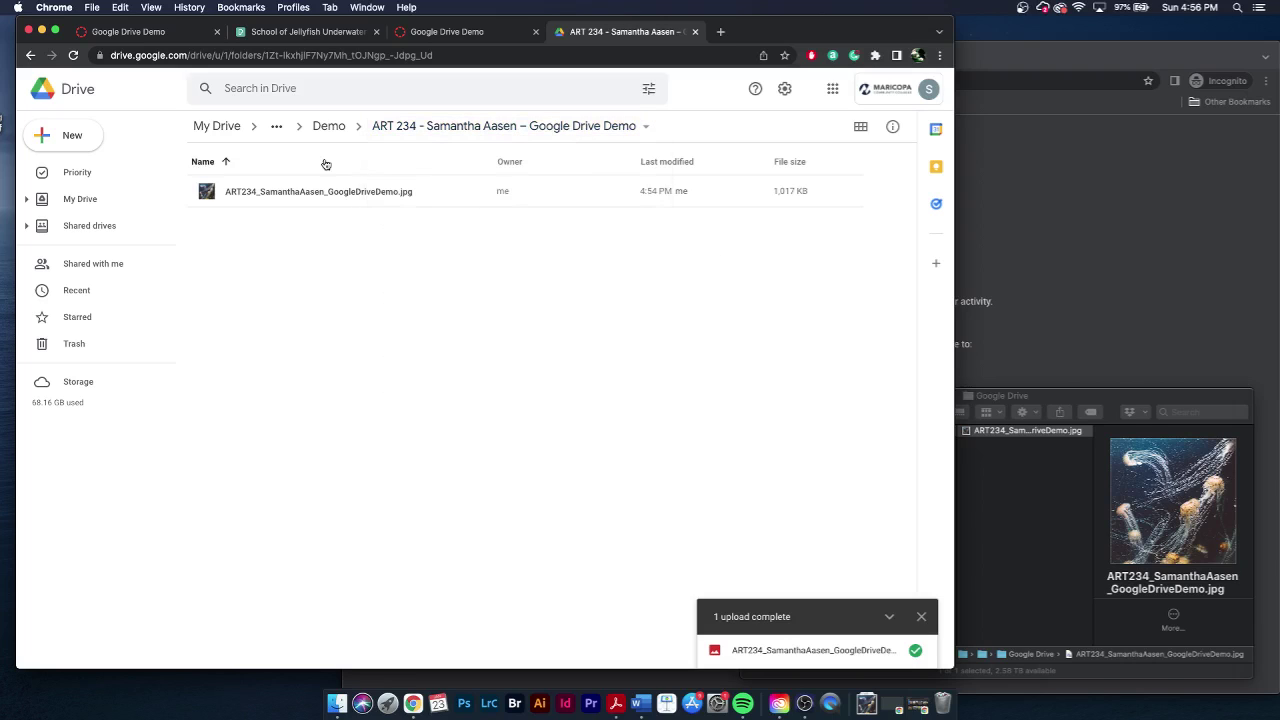
{"action": "left_click", "coordinate": [325, 127]}
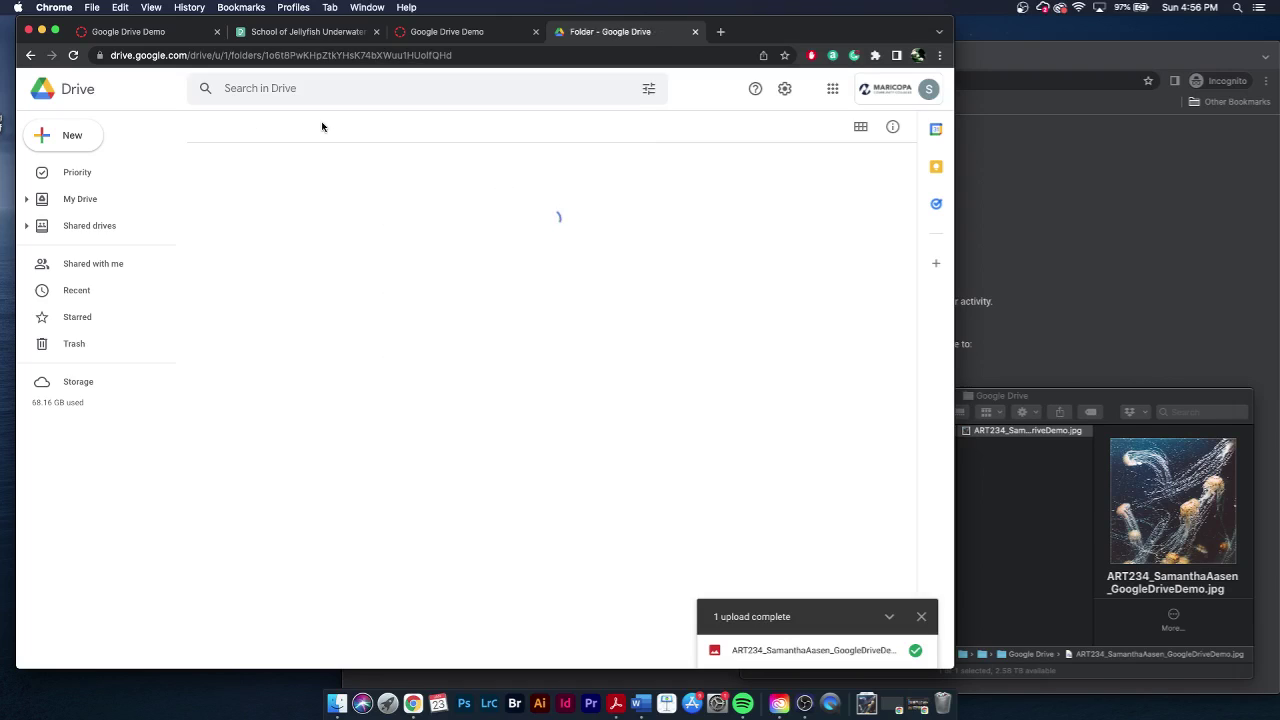
{"action": "left_click", "coordinate": [318, 193]}
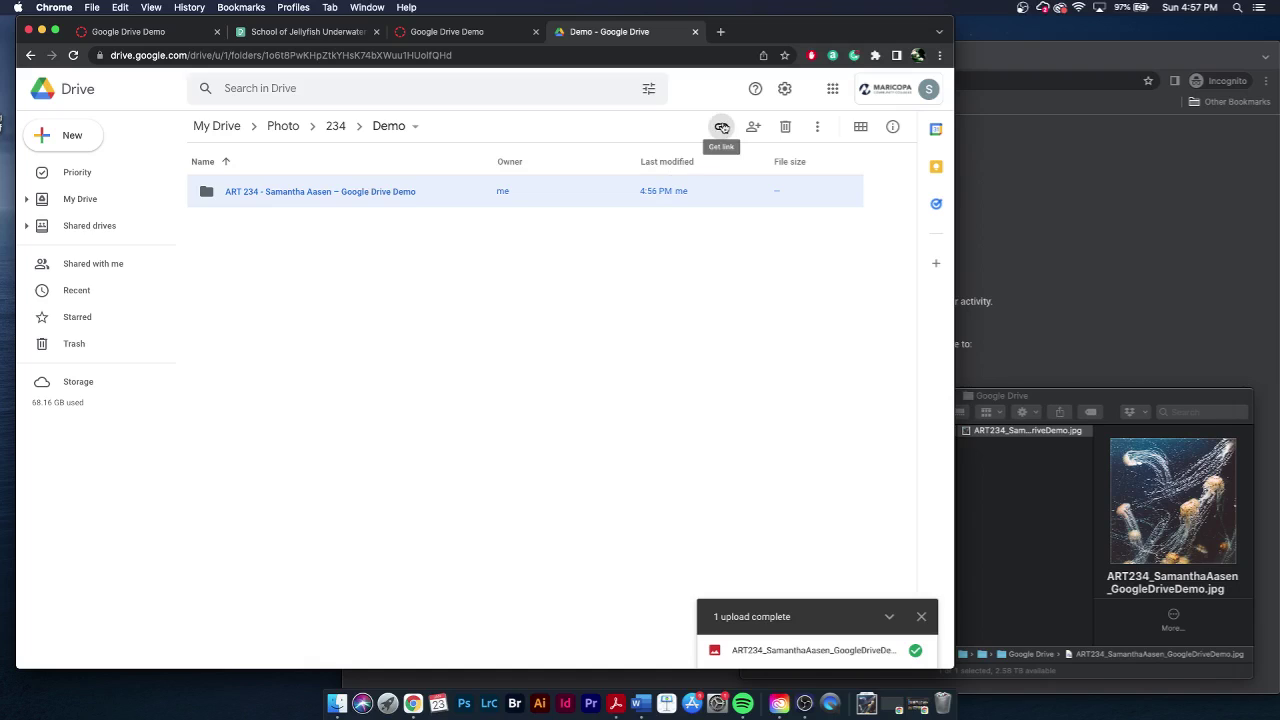
- Share the ART 234 folder as viewable by 'Anyone with the link' and copy its link
{"action": "left_click", "coordinate": [722, 127]}
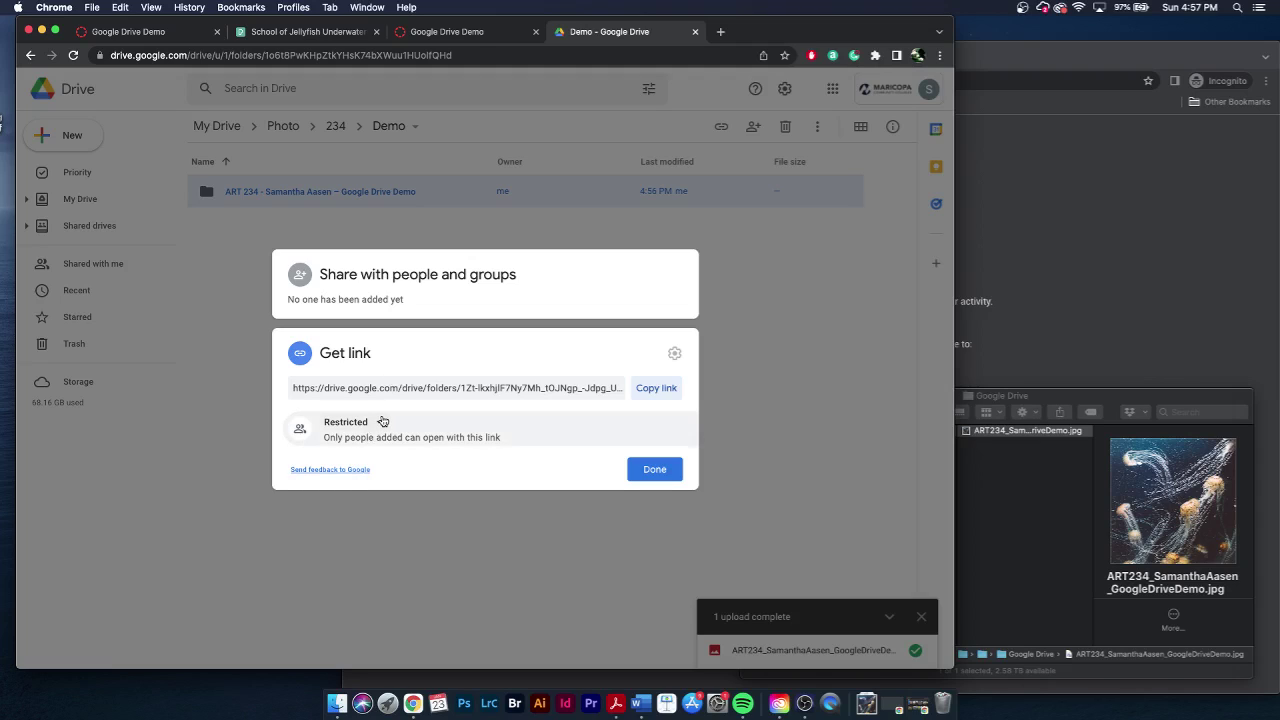
{"action": "left_click", "coordinate": [381, 423]}
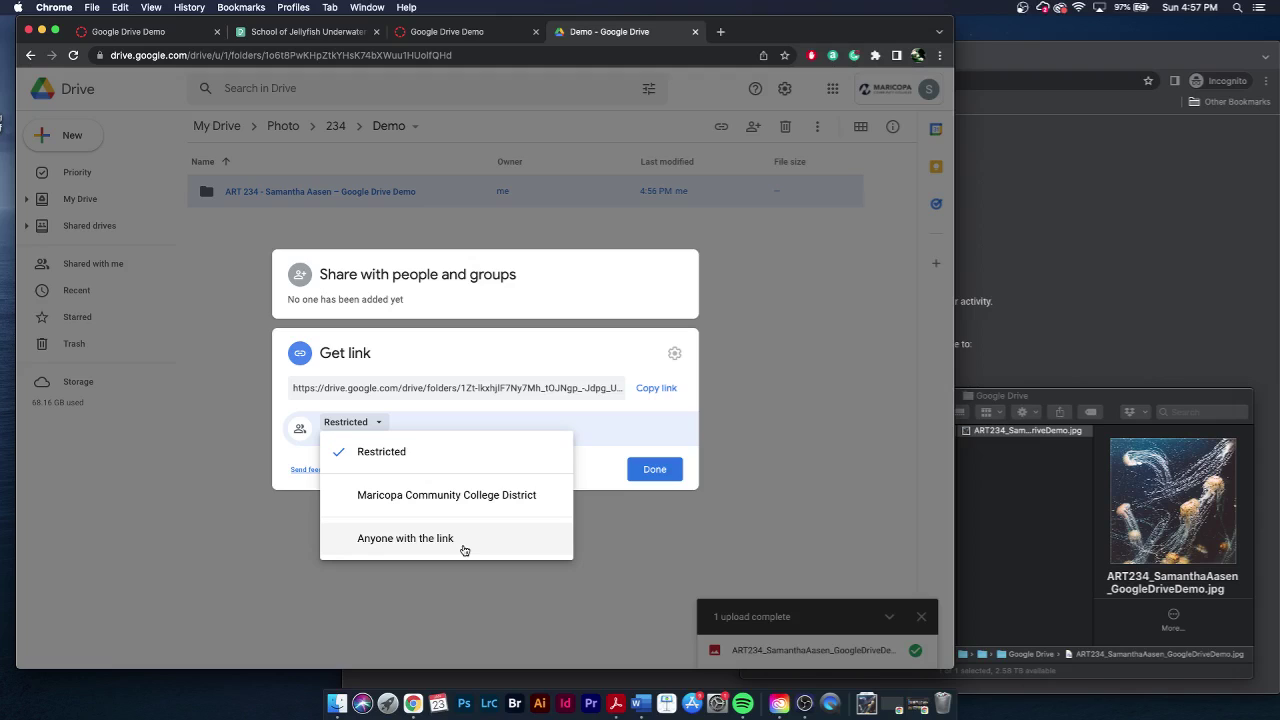
{"action": "left_click", "coordinate": [463, 549]}
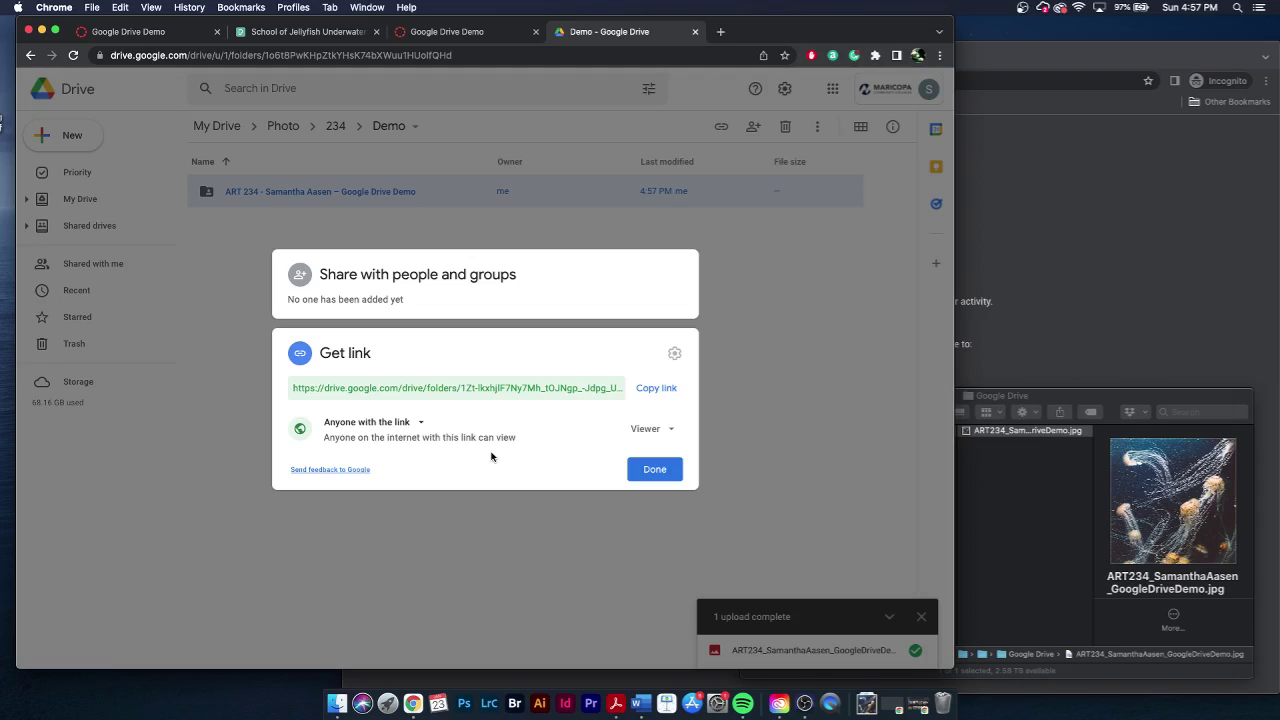
{"action": "left_click", "coordinate": [642, 386]}
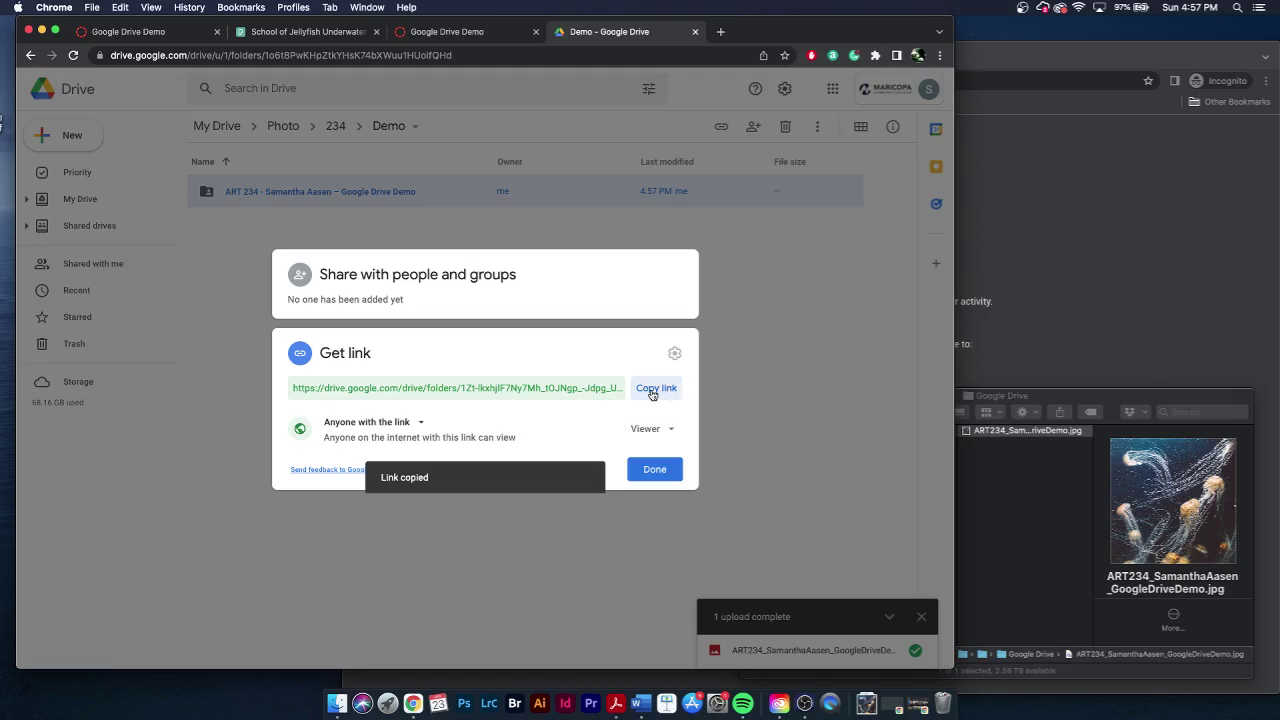
{"action": "left_click", "coordinate": [455, 32]}
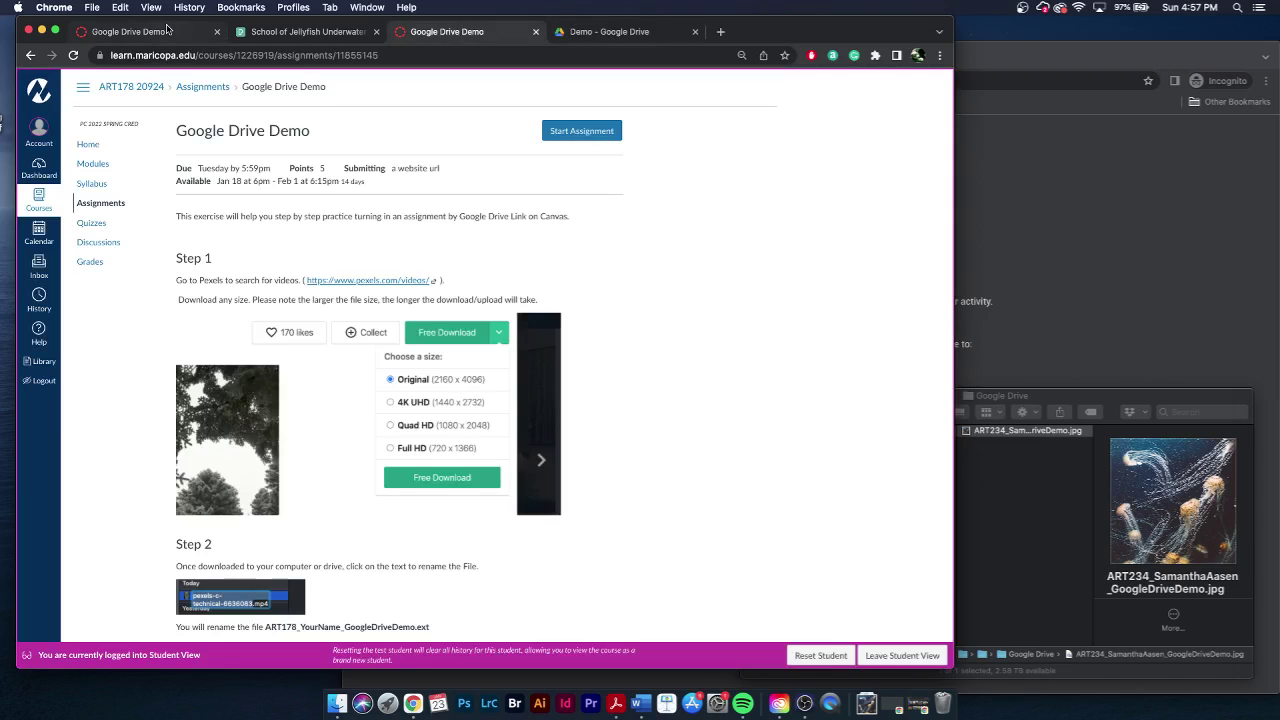
- Review the Step 6–7 instructions and double-check the Drive folder's share settings
{"action": "left_click", "coordinate": [176, 31]}
{"action": "scroll", "coordinate": [410, 315], "scroll_direction": "down", "scroll_amount": 5}
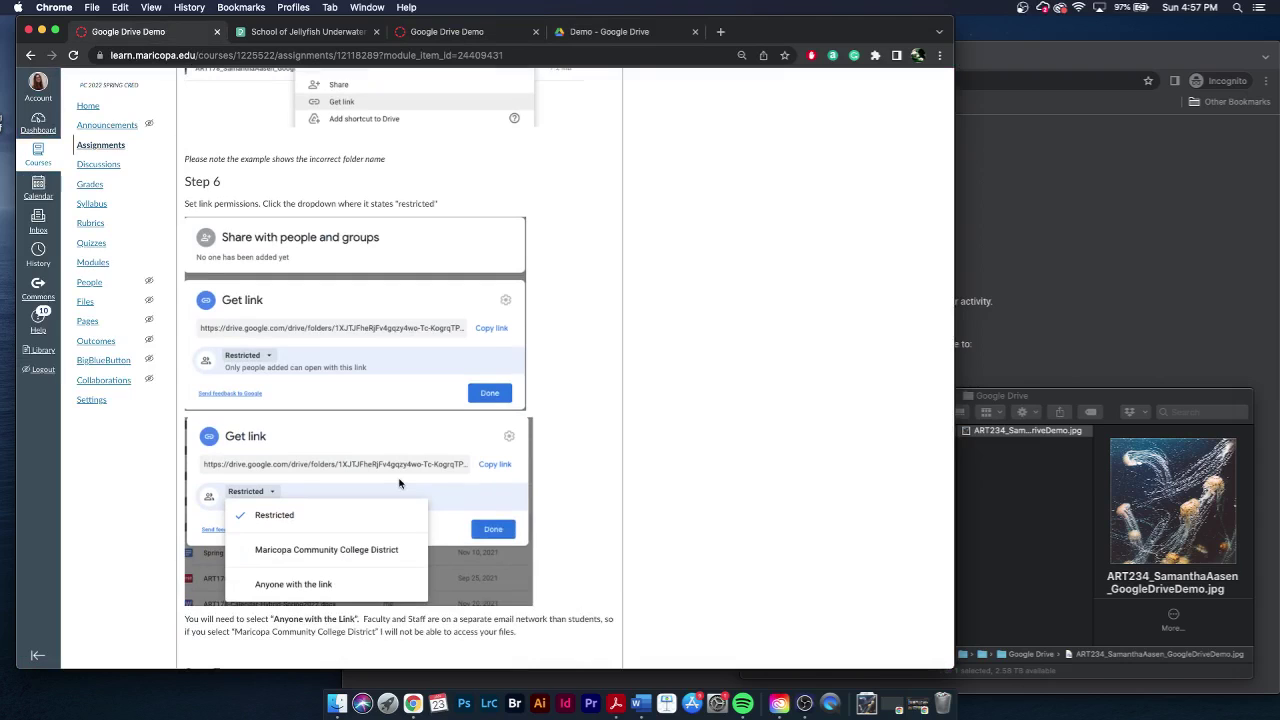
{"action": "scroll", "coordinate": [399, 484], "scroll_direction": "down", "scroll_amount": 6}
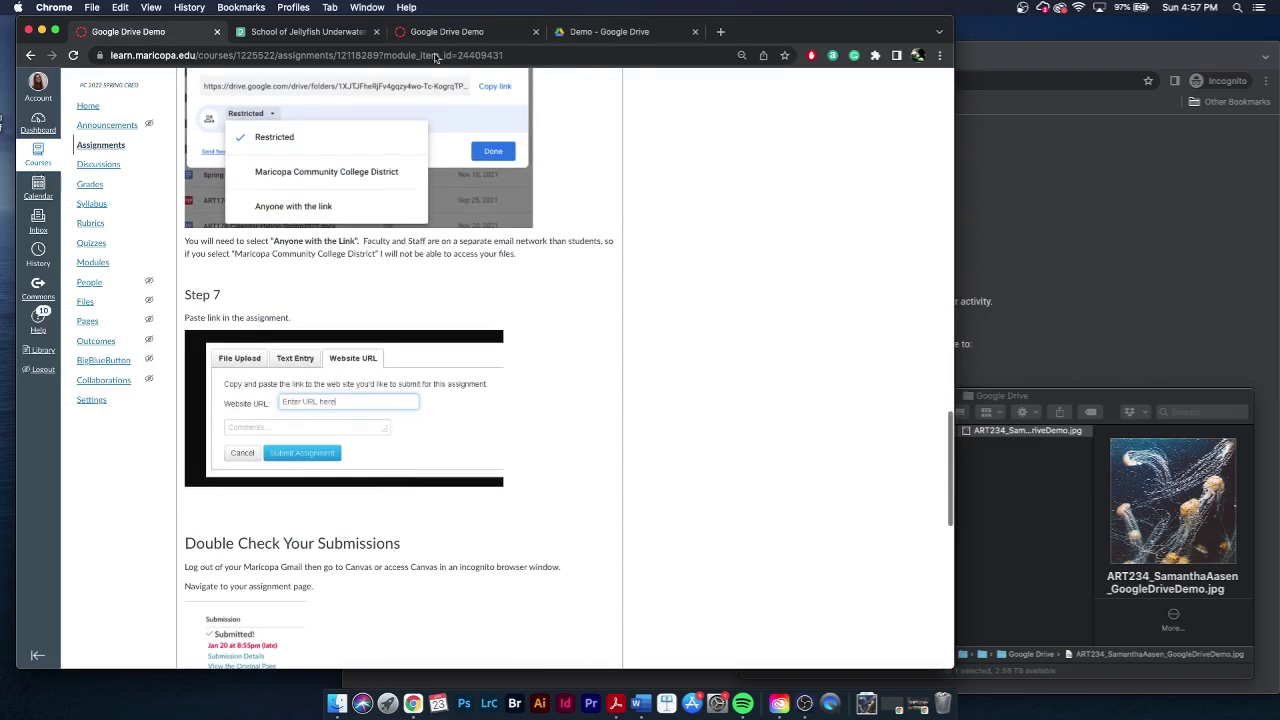
{"action": "left_click", "coordinate": [606, 33]}
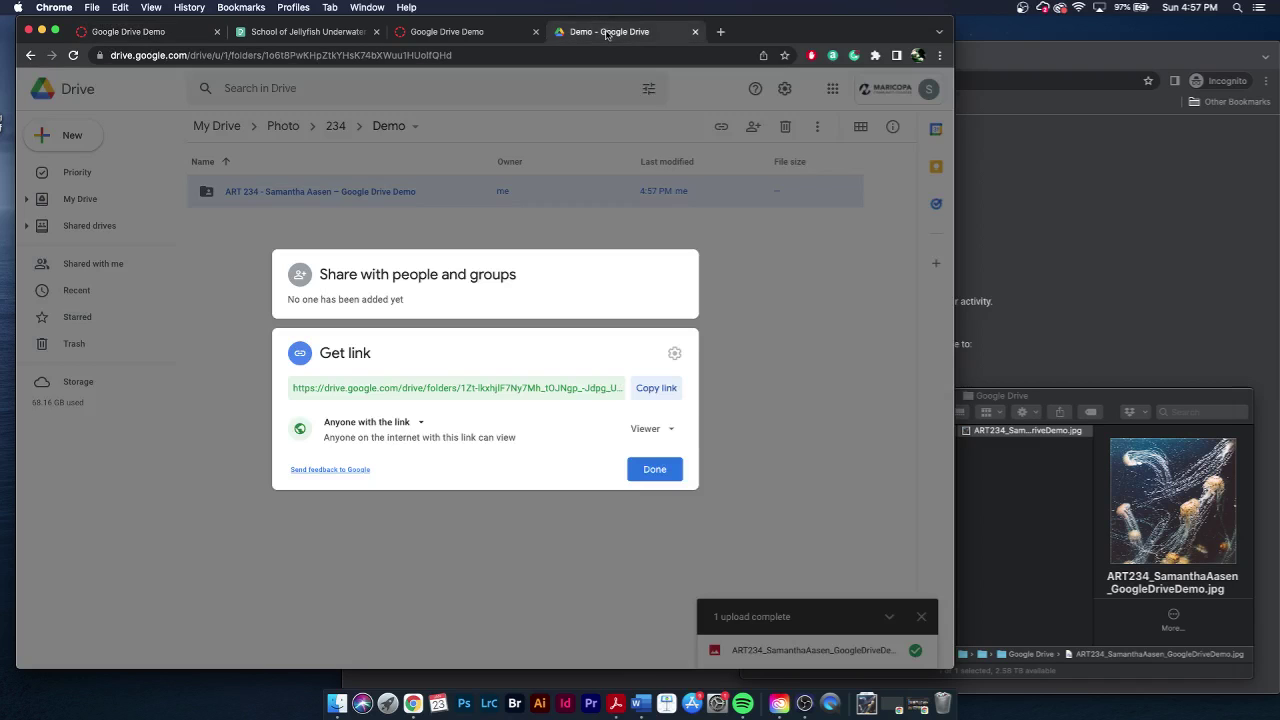
- Paste the shared Drive folder link as the Website URL and submit the Google Drive Demo assignment
{"action": "left_click", "coordinate": [489, 37]}
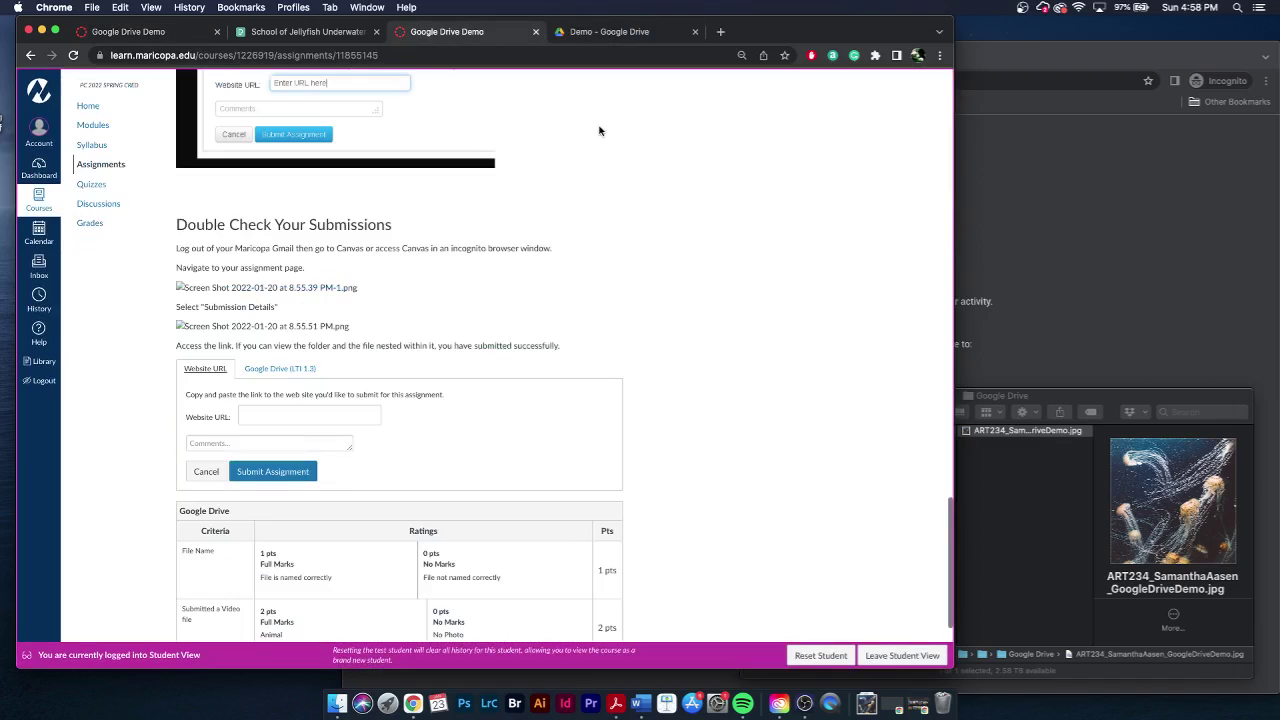
{"action": "left_click", "coordinate": [296, 418]}
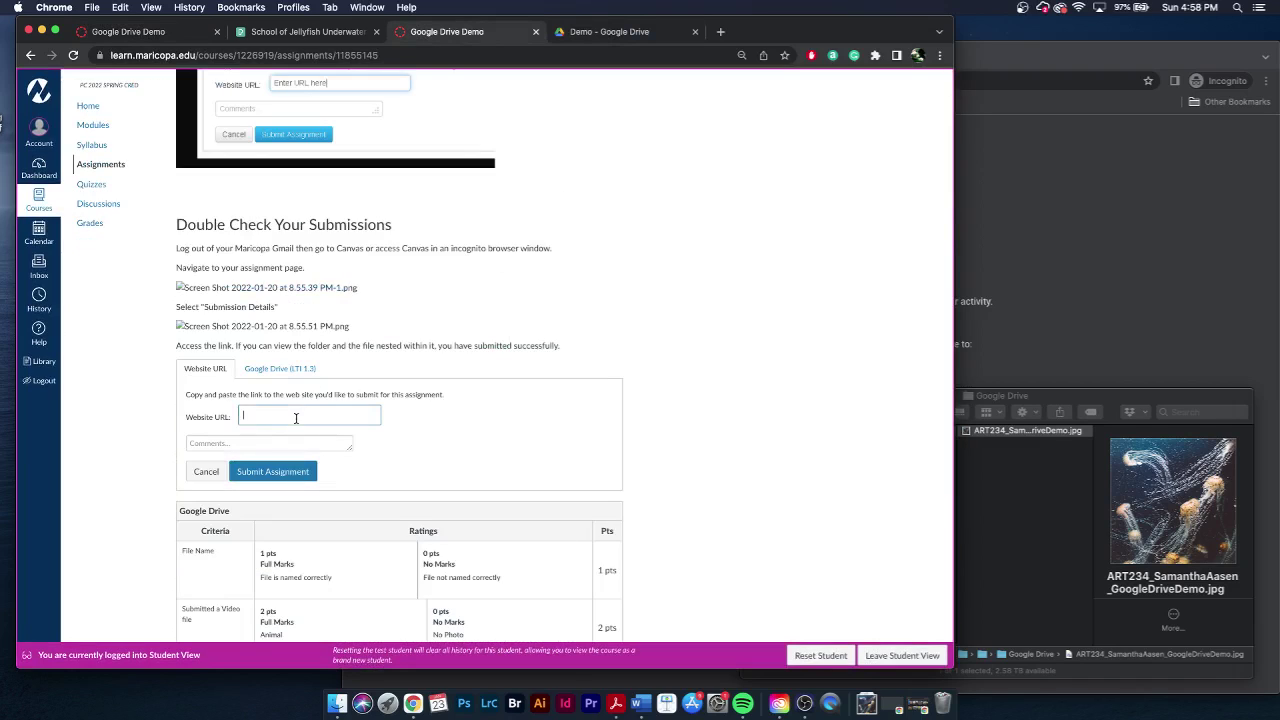
{"action": "key", "text": "super+v"}
{"action": "left_click", "coordinate": [305, 474]}
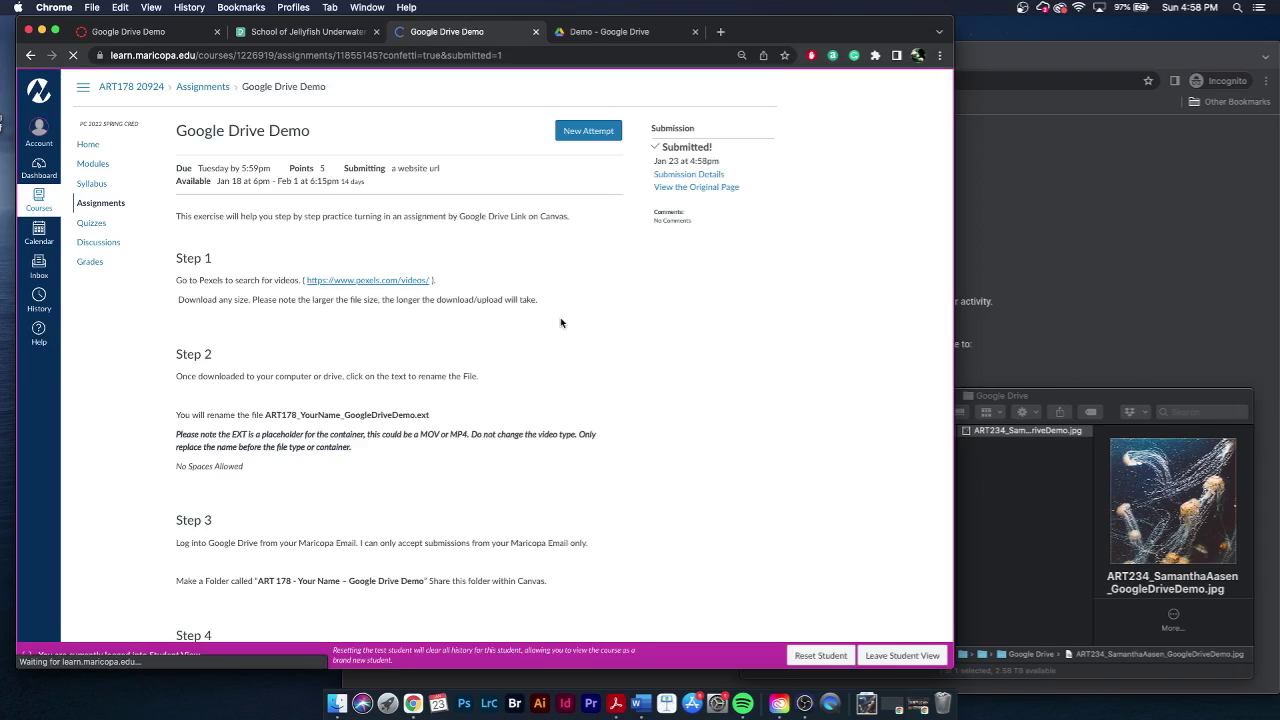
- Open the Submission Details page and copy the submitted Drive folder link
{"action": "left_click", "coordinate": [689, 174]}
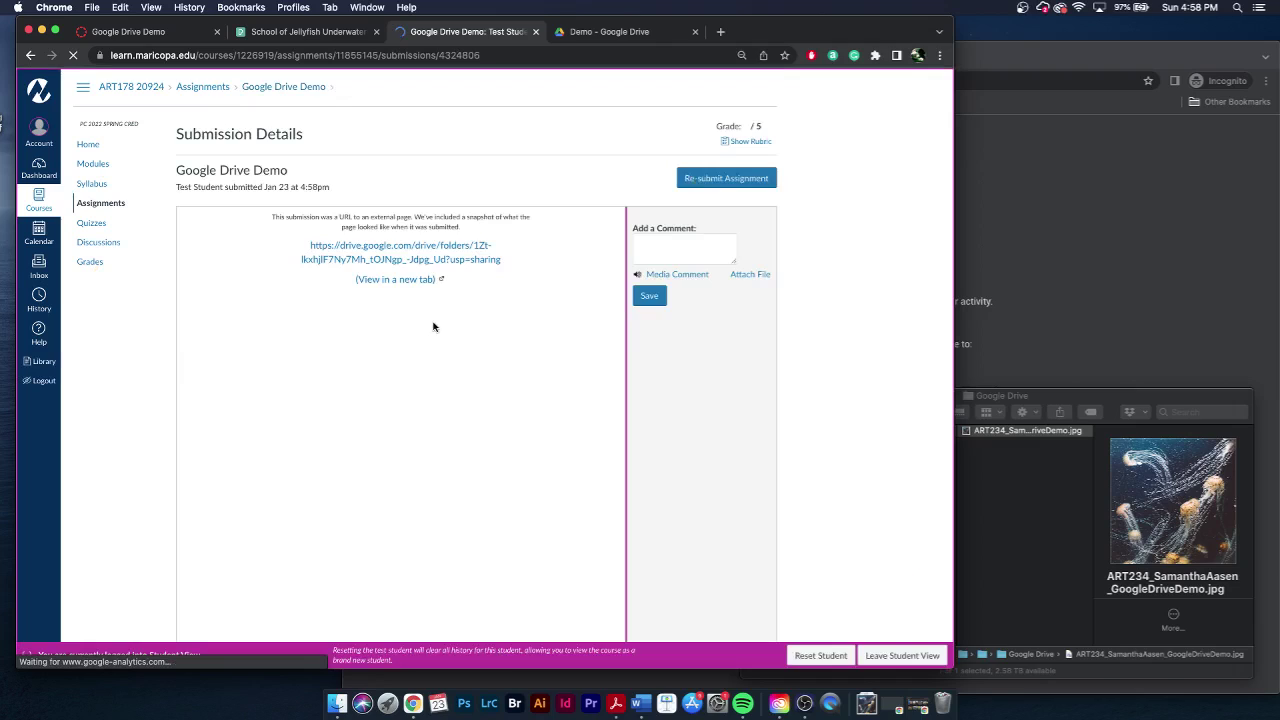
{"action": "left_click", "coordinate": [1127, 177]}
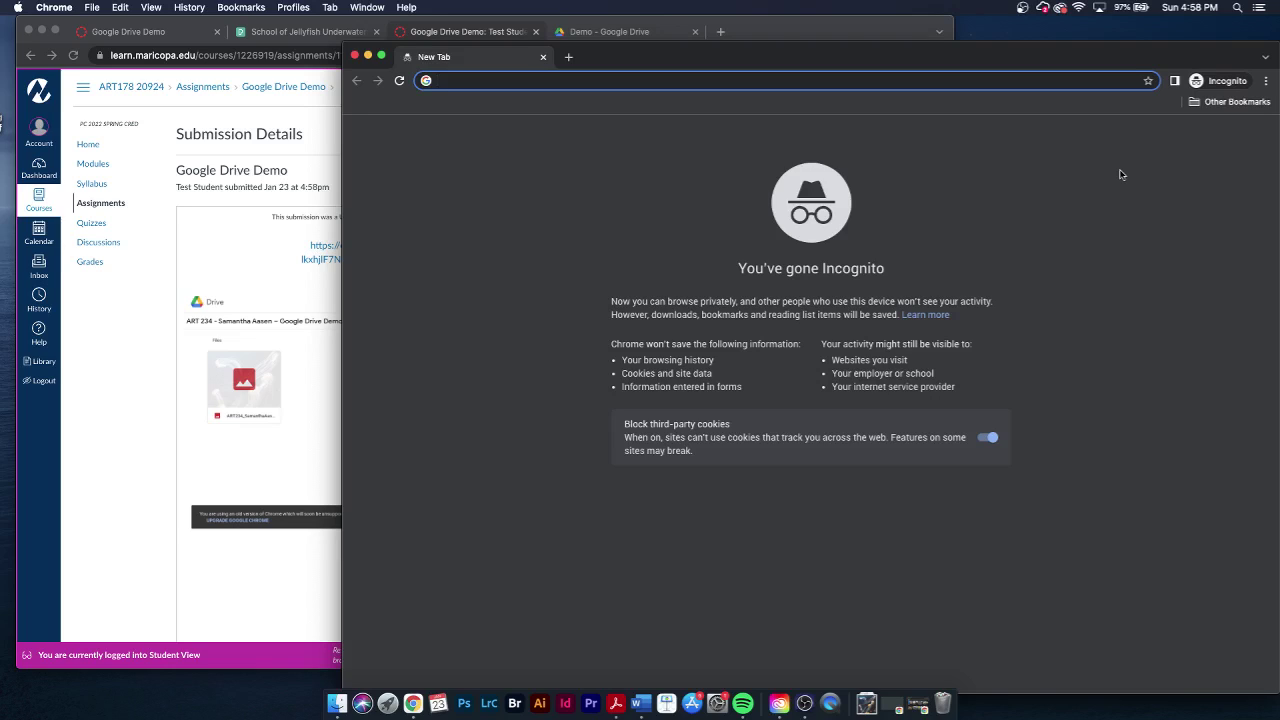
{"action": "left_click", "coordinate": [274, 489]}
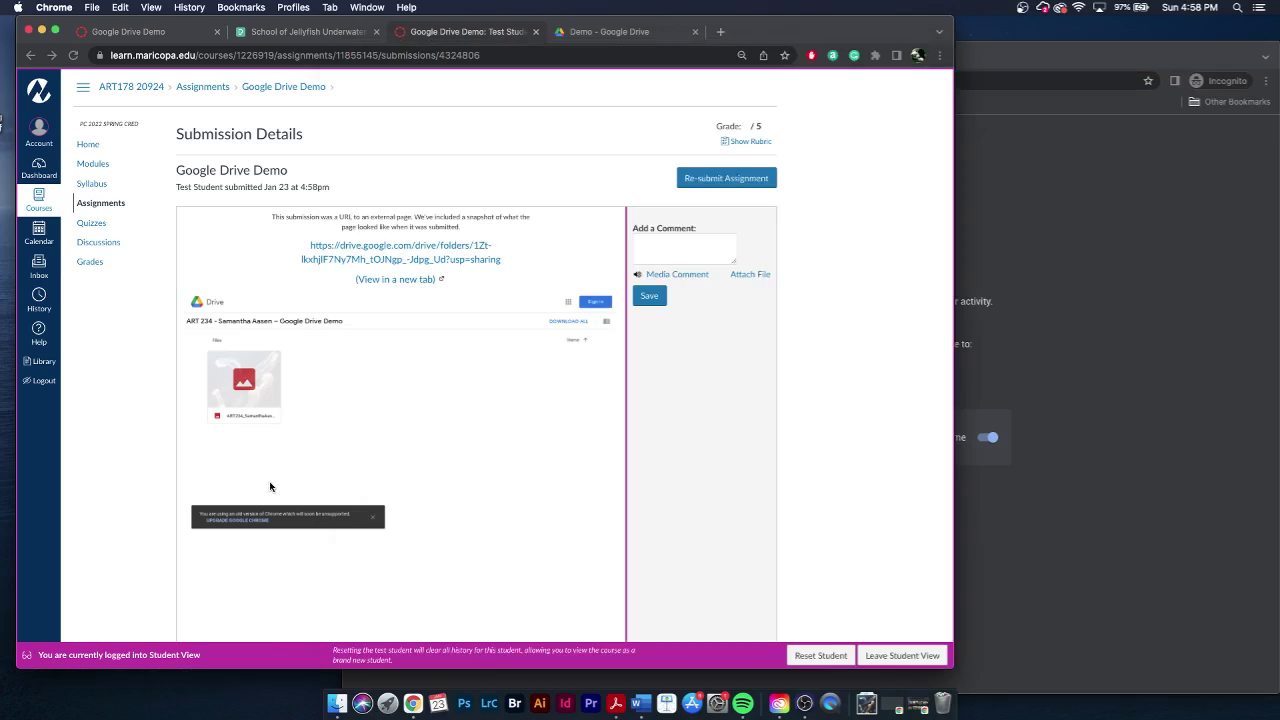
{"action": "right_click", "coordinate": [422, 266]}
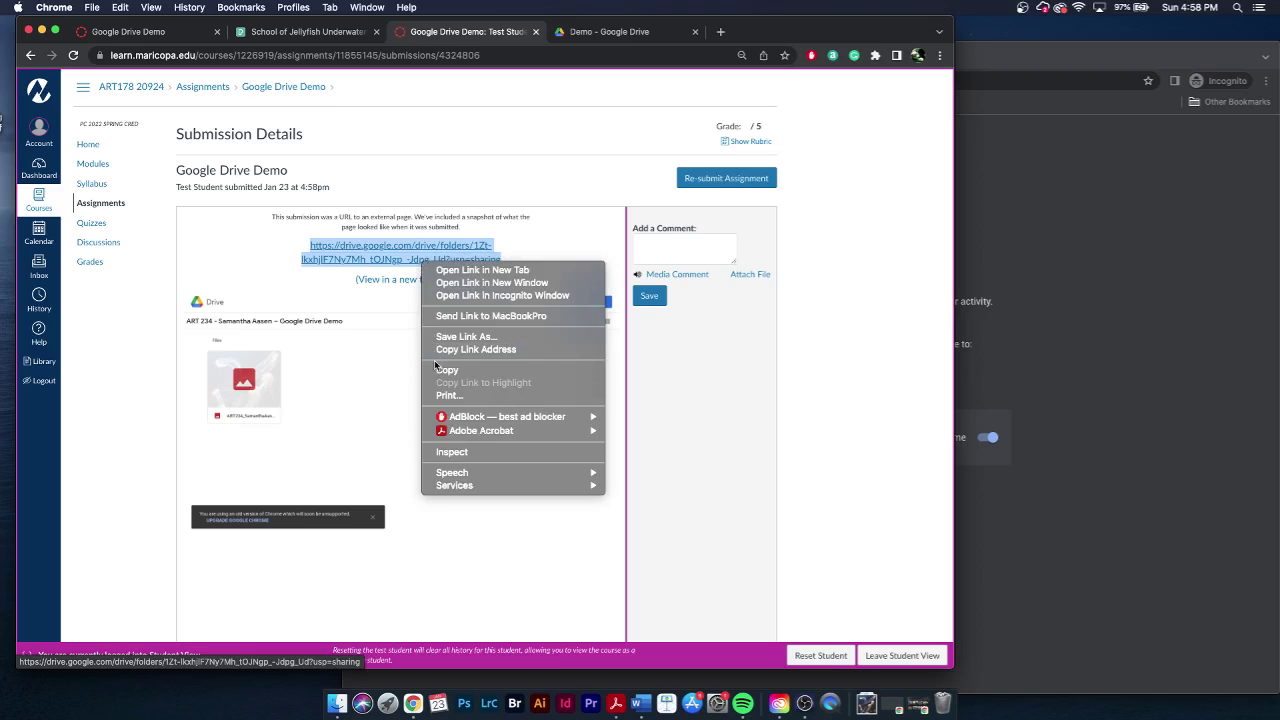
{"action": "left_click", "coordinate": [437, 371]}
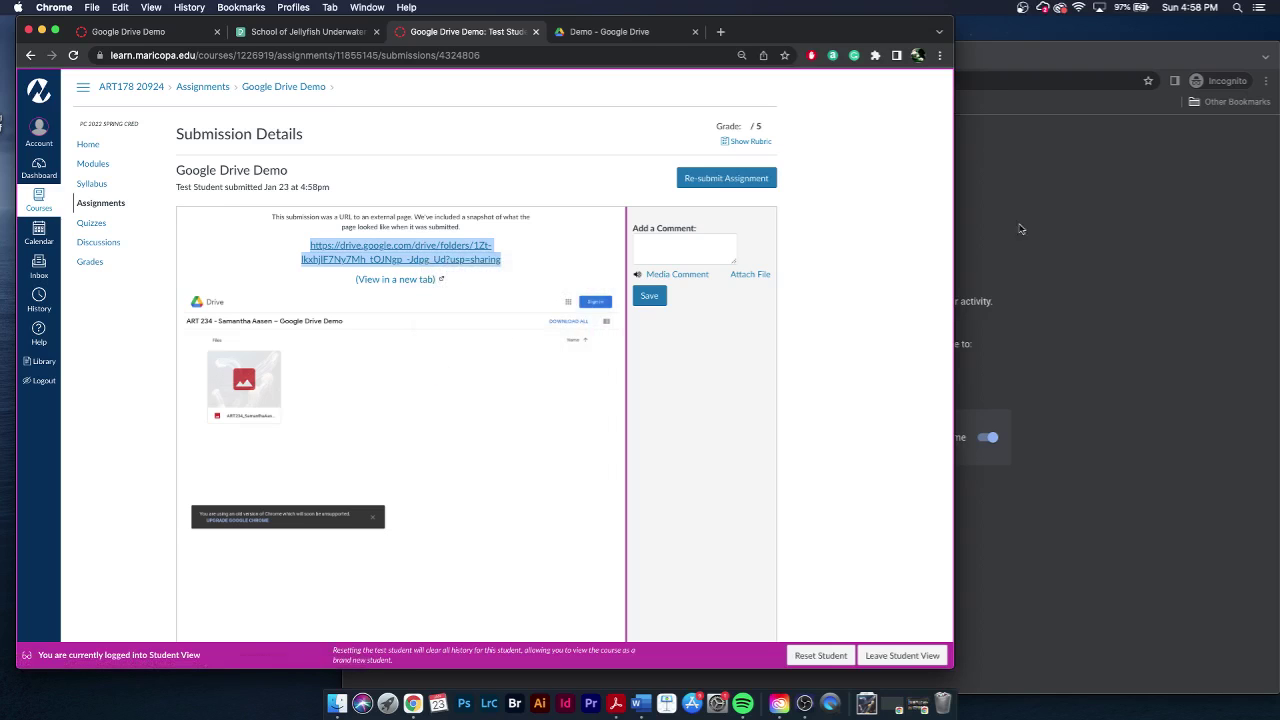
- Load the copied ART 234 folder link in the incognito window to confirm it opens without signing in
{"action": "left_click", "coordinate": [905, 80]}
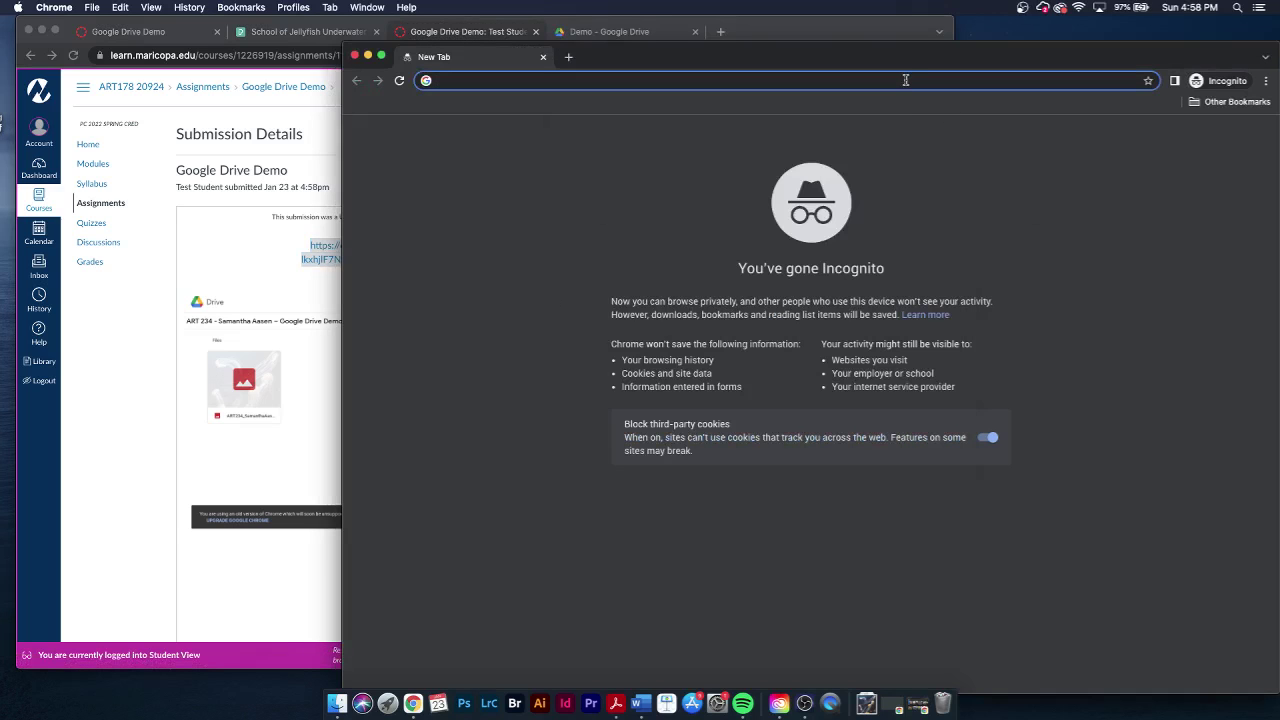
{"action": "key", "text": "super+v"}
{"action": "key", "text": "Return"}
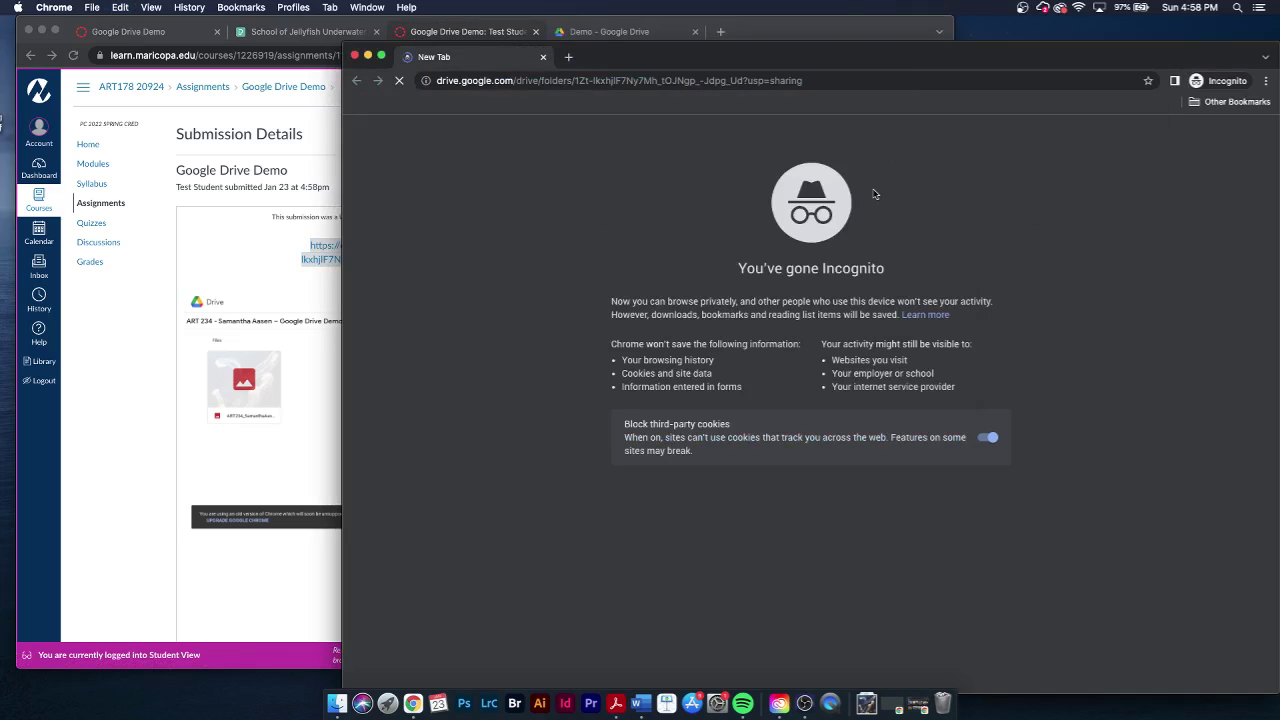